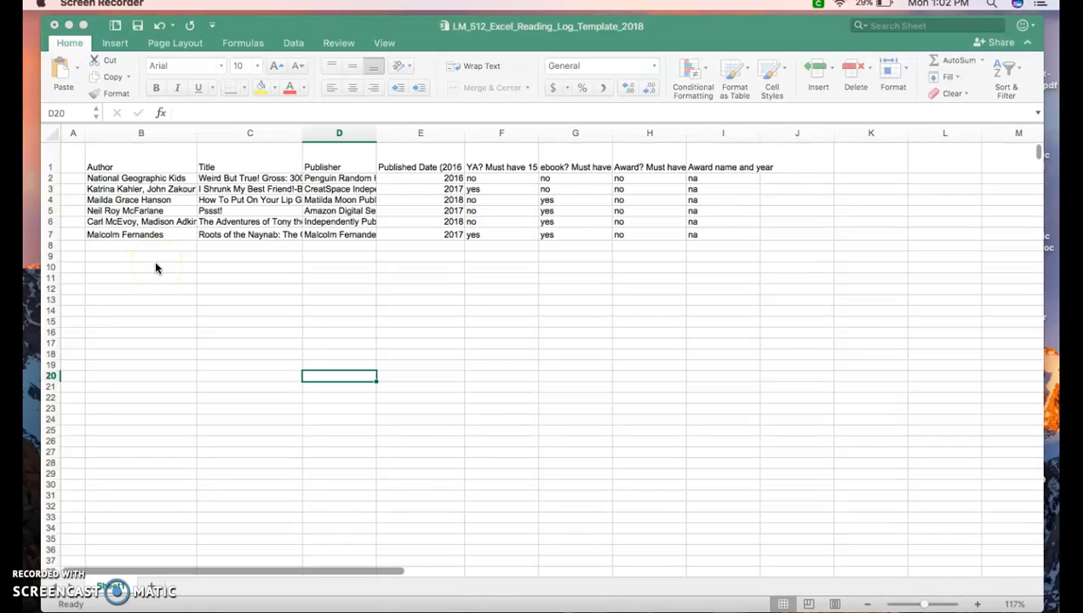
Widen the Author column slightly and auto-fit the Title and Publisher columns to their contents
{"action": "left_click", "coordinate": [130, 164]}
{"action": "left_click", "coordinate": [130, 164]}
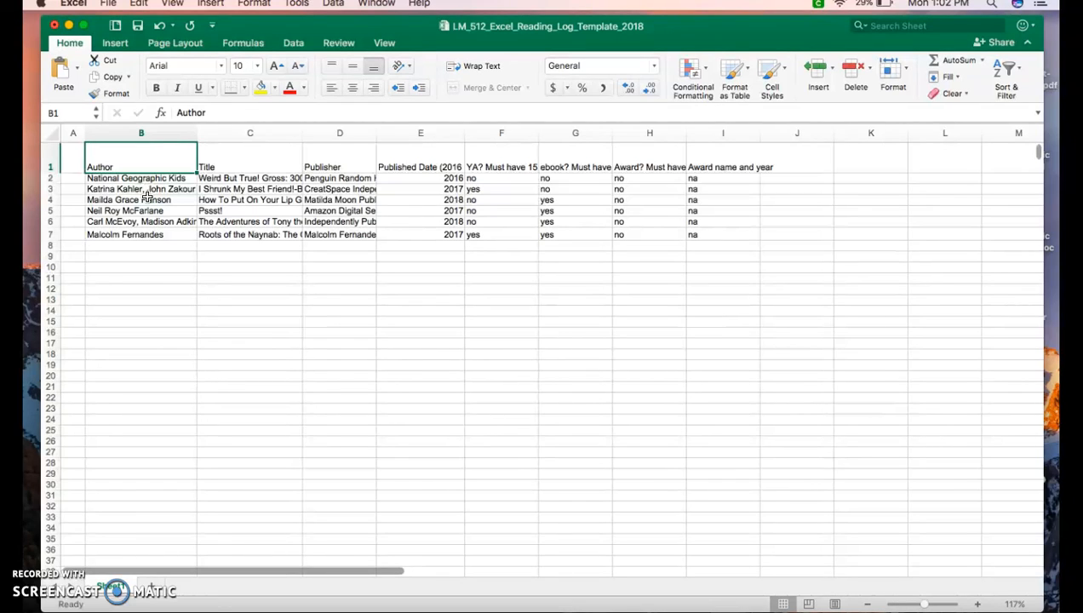
{"action": "left_click_drag", "start_coordinate": [195, 132], "coordinate": [197, 132]}
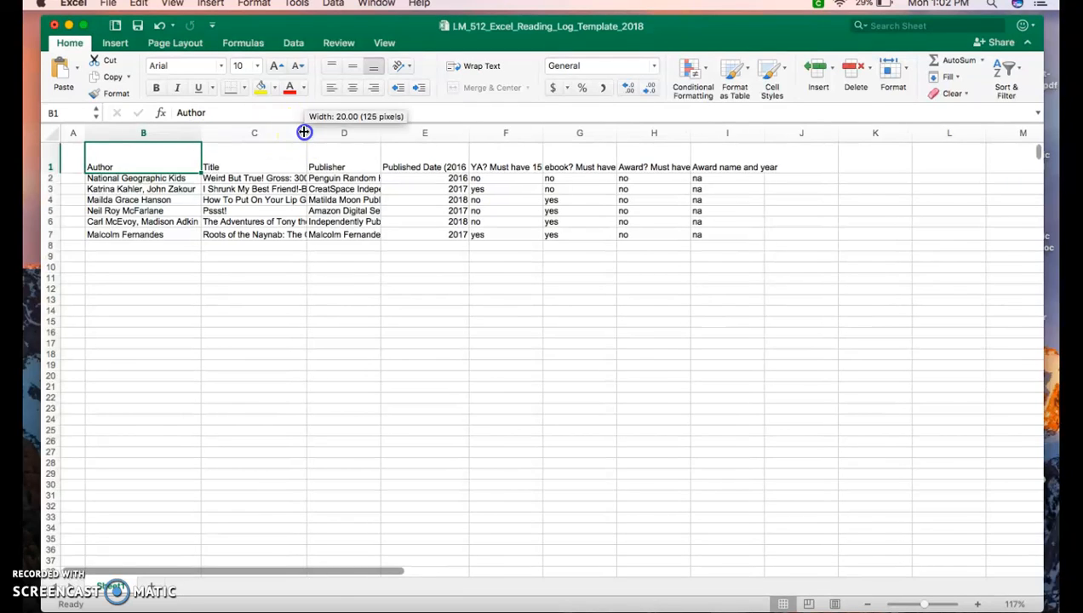
{"action": "double_click", "coordinate": [307, 133]}
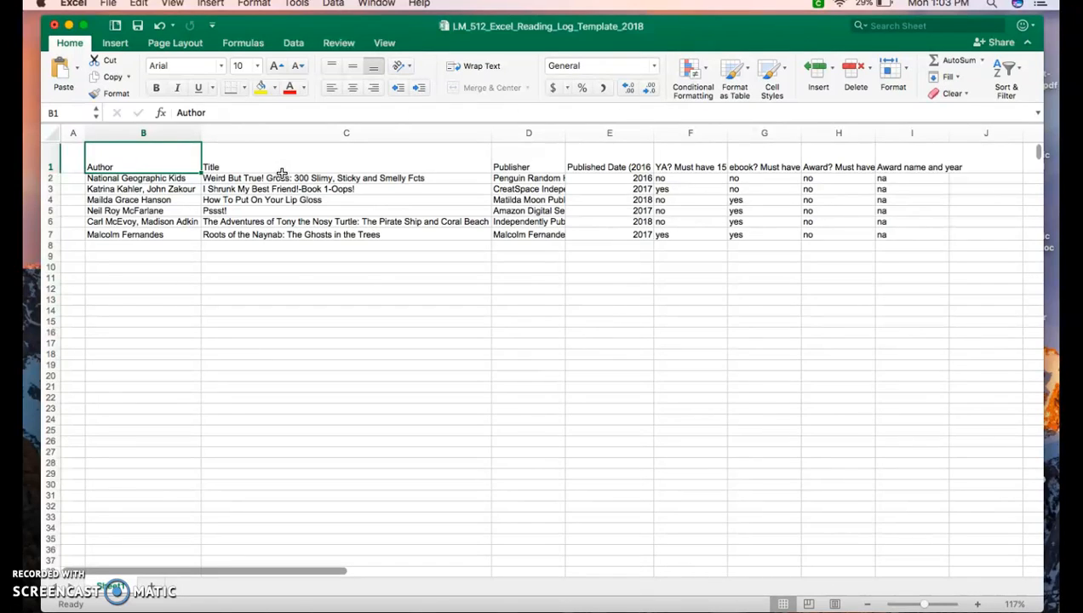
{"action": "double_click", "coordinate": [566, 134]}
{"action": "scroll", "coordinate": [666, 181], "scroll_direction": "right", "scroll_amount": 3}
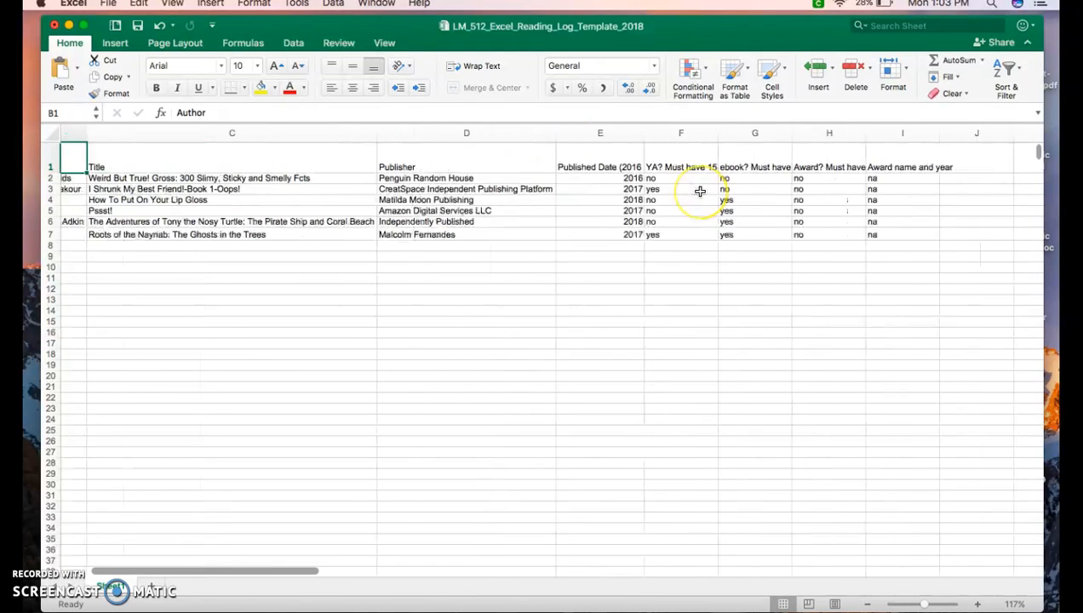
{"action": "scroll", "coordinate": [701, 191], "scroll_direction": "left", "scroll_amount": 1}
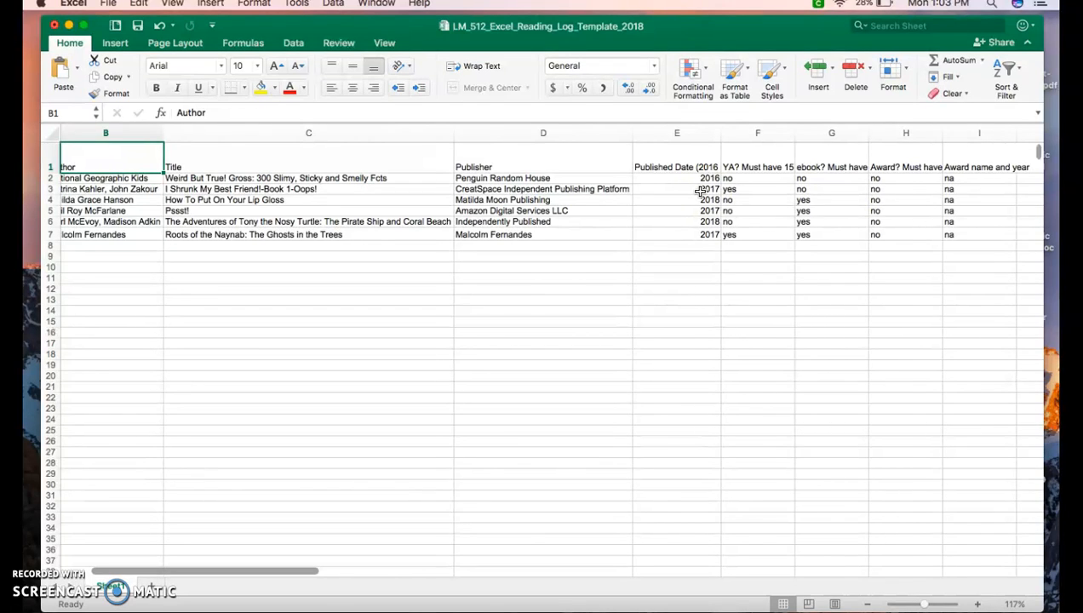
Undo the width changes to the Author, Title and Publisher columns
{"action": "key", "text": "super+z"}
{"action": "key", "text": "super+z"}
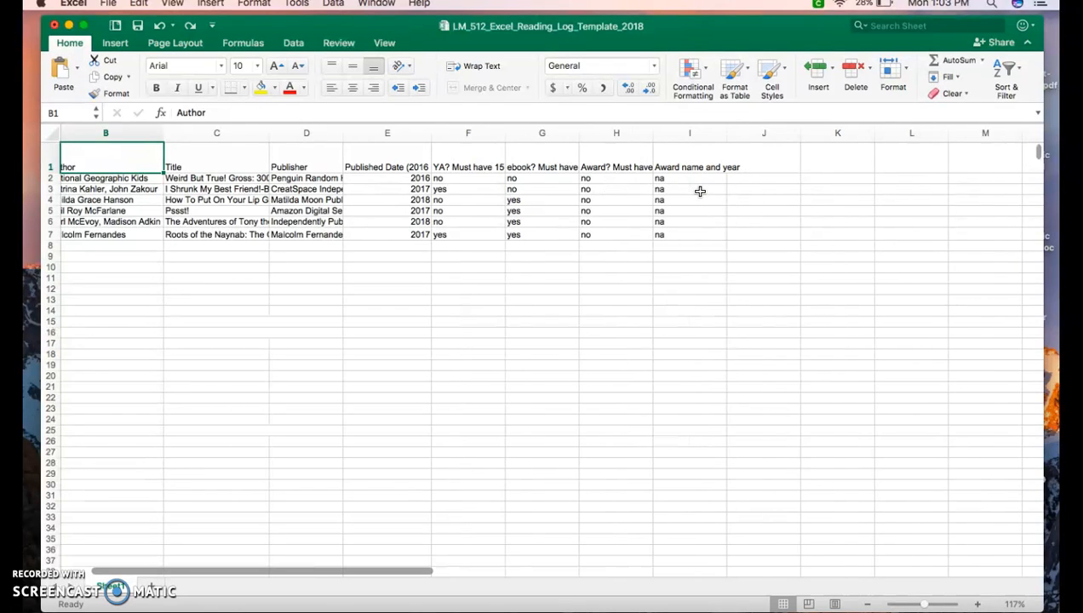
{"action": "key", "text": "super+z"}
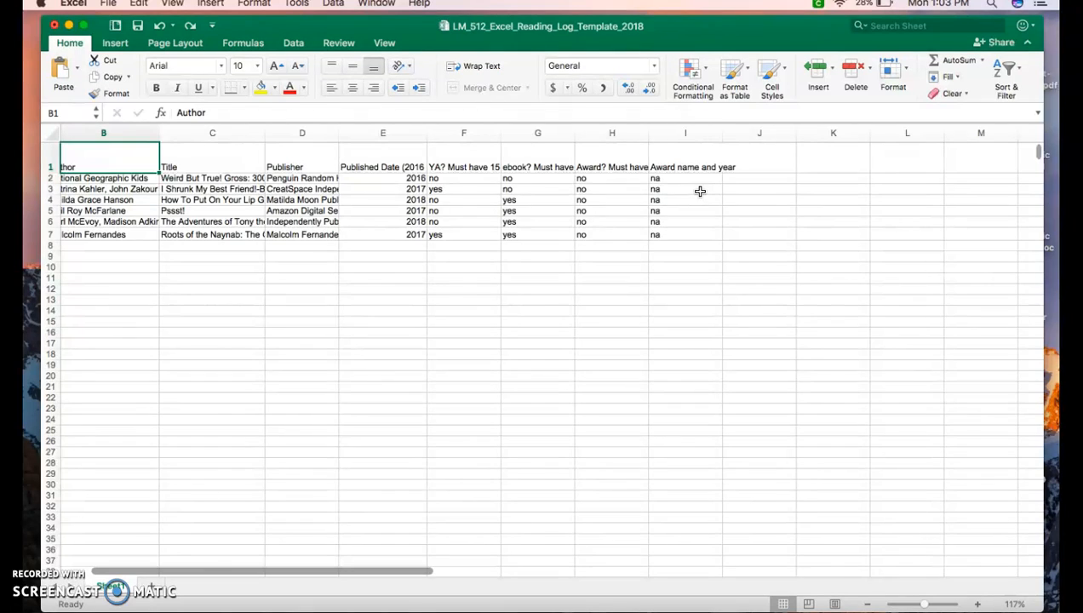
{"action": "scroll", "coordinate": [96, 163], "scroll_direction": "left", "scroll_amount": 5}
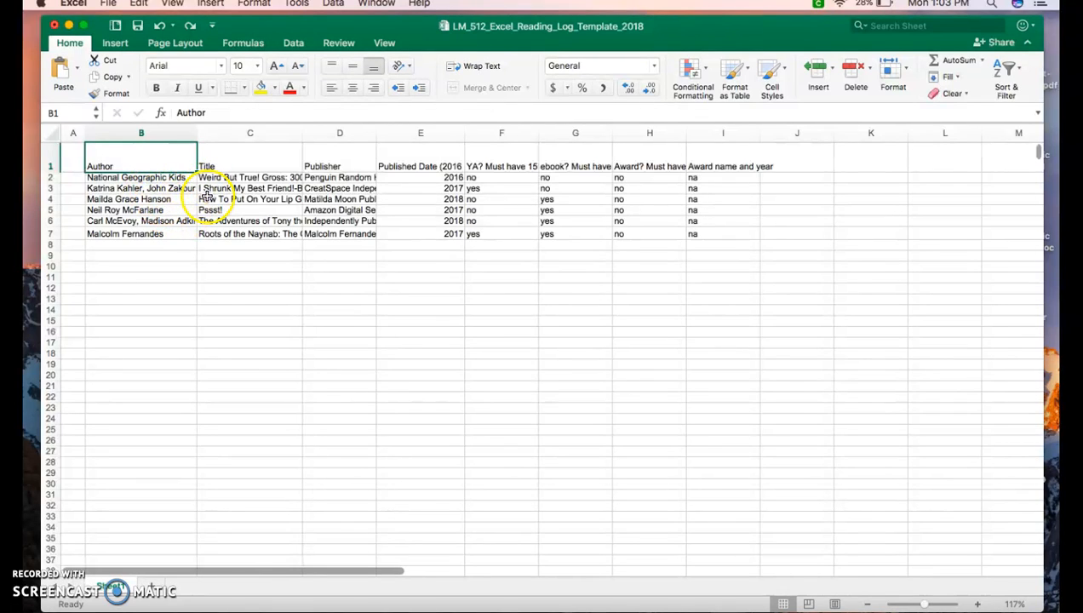
Apply text wrapping to all cells of the sheet and clear the selection
{"action": "left_click", "coordinate": [53, 134]}
{"action": "left_click", "coordinate": [58, 139]}
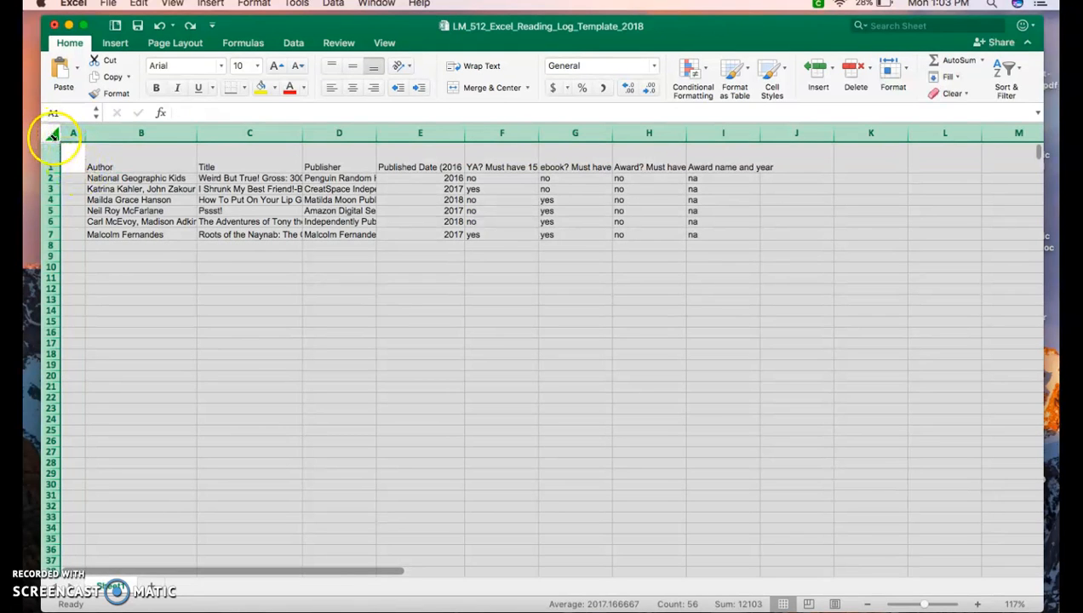
{"action": "left_click", "coordinate": [476, 68]}
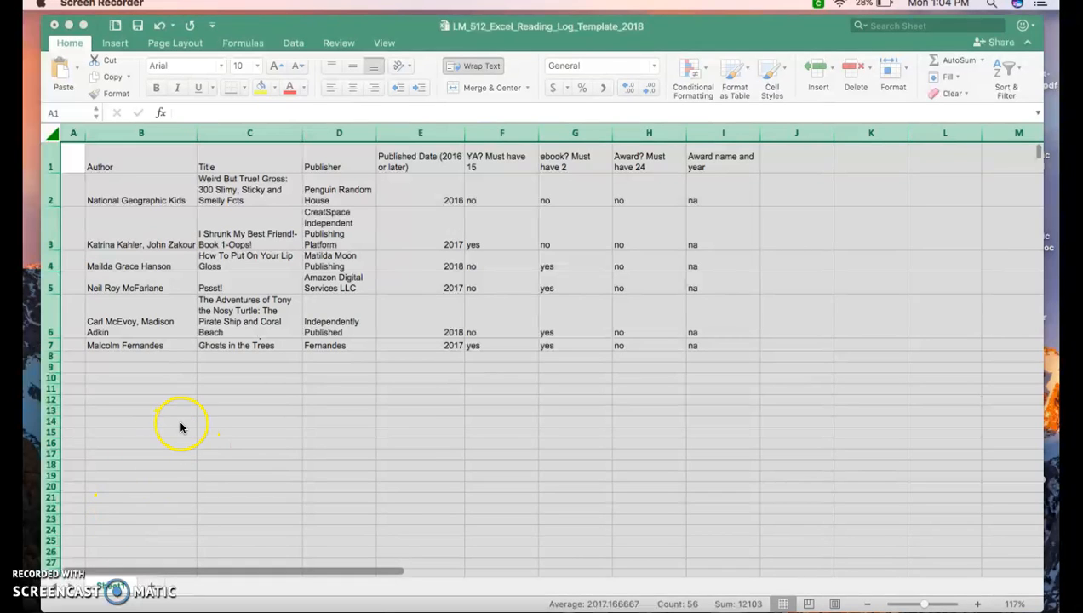
{"action": "left_click", "coordinate": [181, 428]}
{"action": "left_click", "coordinate": [230, 412]}
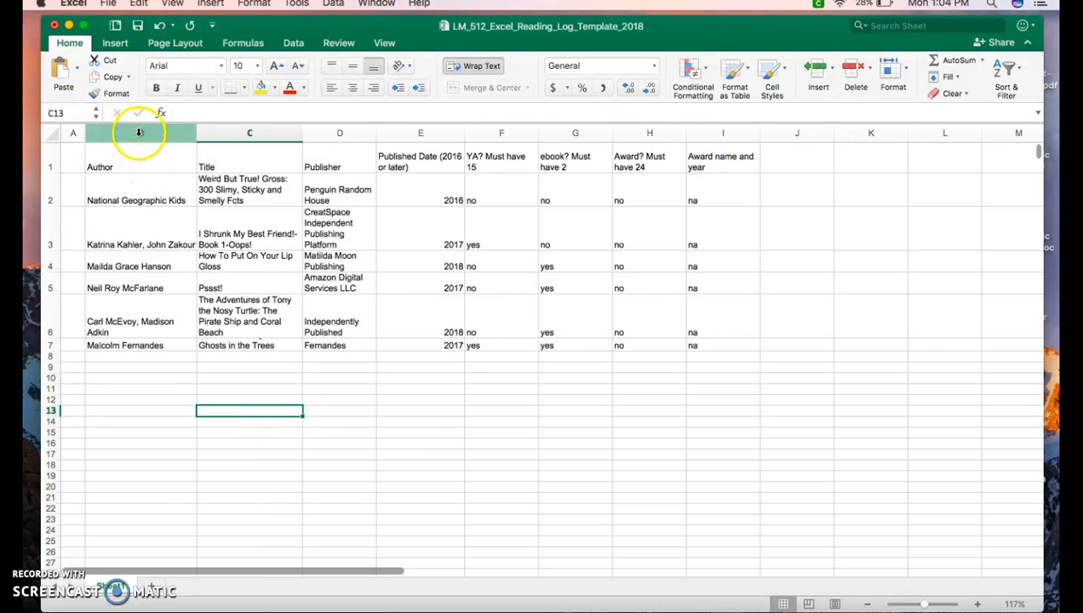
Select columns B through I as a block and deselect them again
{"action": "left_click", "coordinate": [138, 132]}
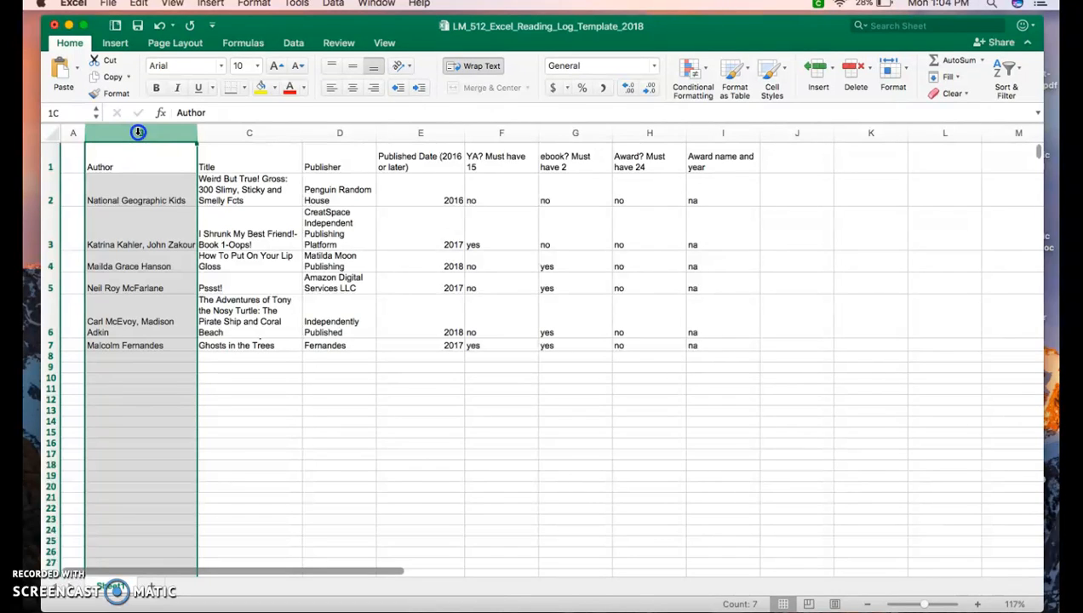
{"action": "left_click_drag", "start_coordinate": [138, 132], "coordinate": [715, 205]}
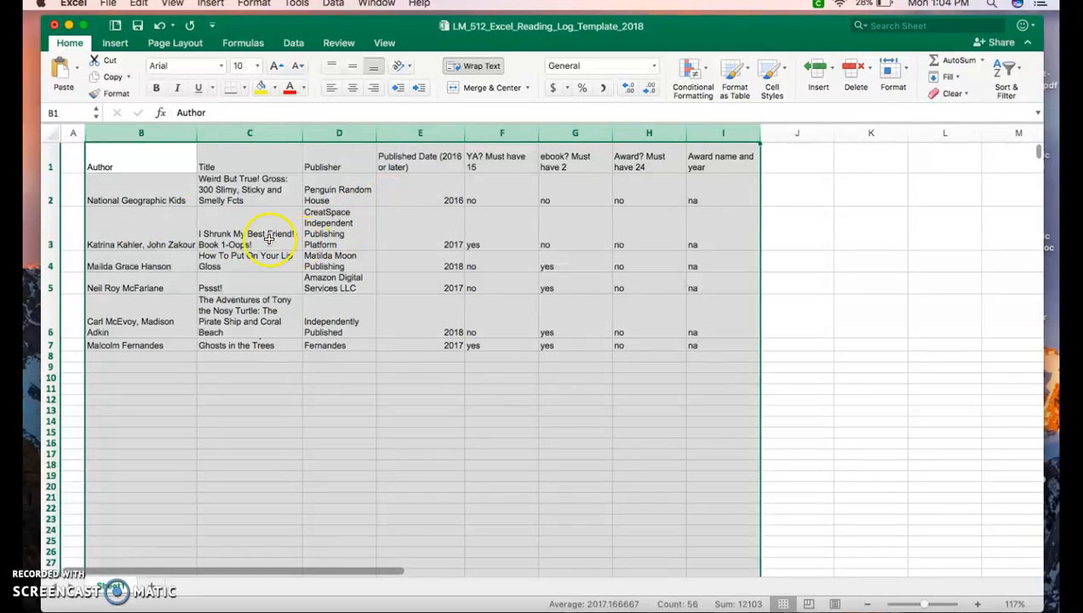
{"action": "left_click", "coordinate": [139, 134]}
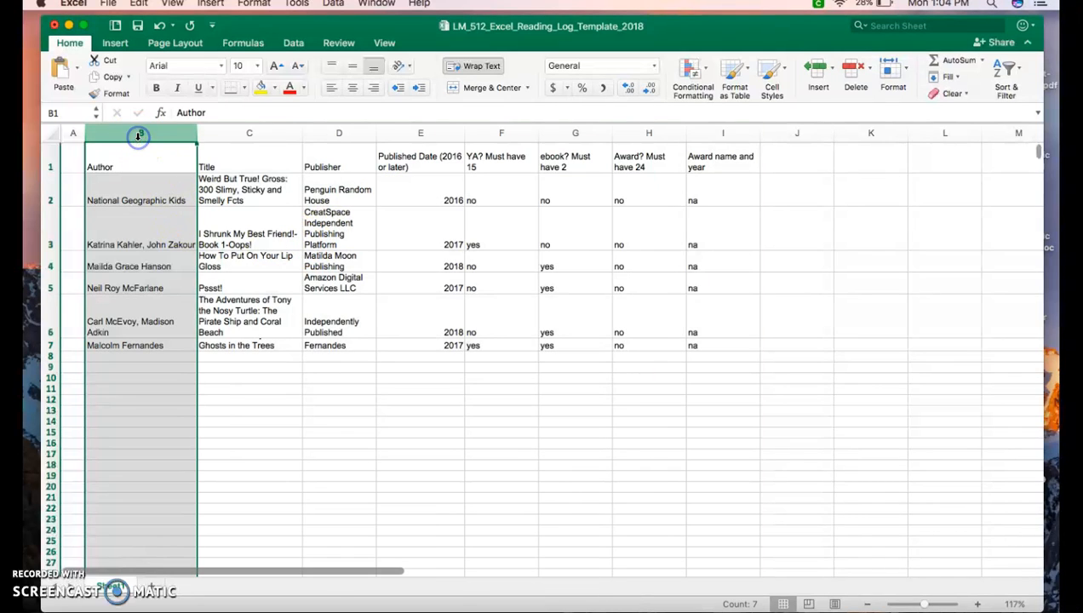
{"action": "left_click", "coordinate": [722, 130], "text": "shift"}
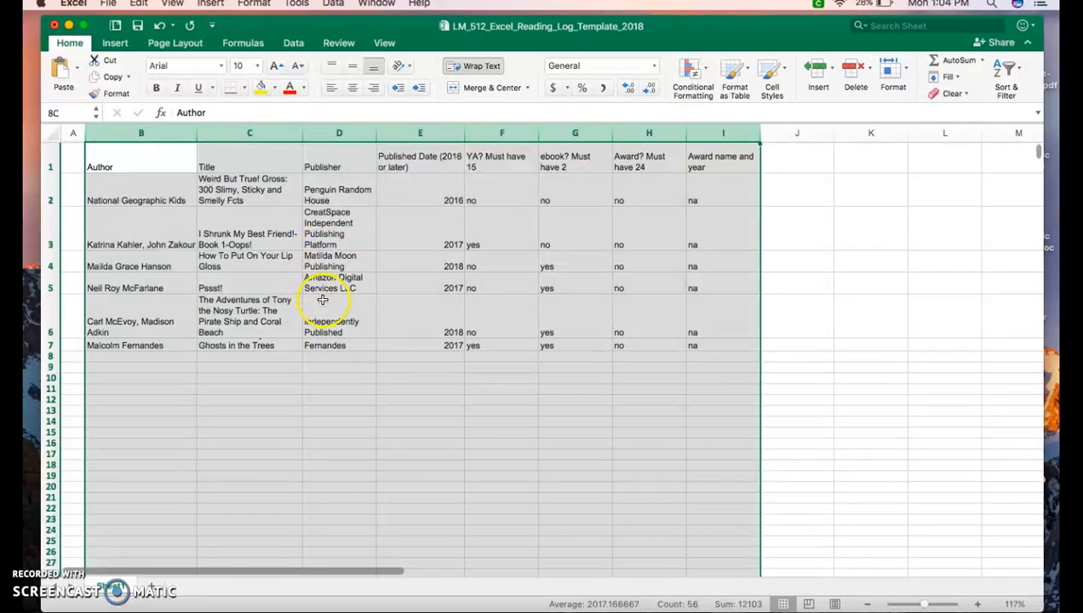
{"action": "left_click", "coordinate": [282, 388]}
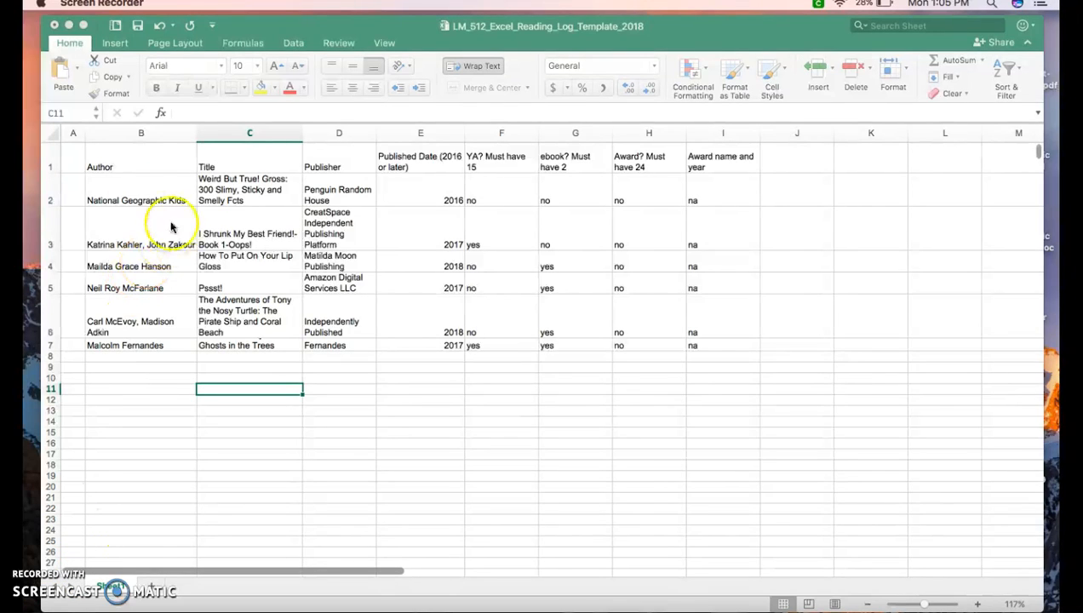
Select the whole header row and set its font size to 14
{"action": "left_click", "coordinate": [50, 161]}
{"action": "left_click", "coordinate": [50, 161]}
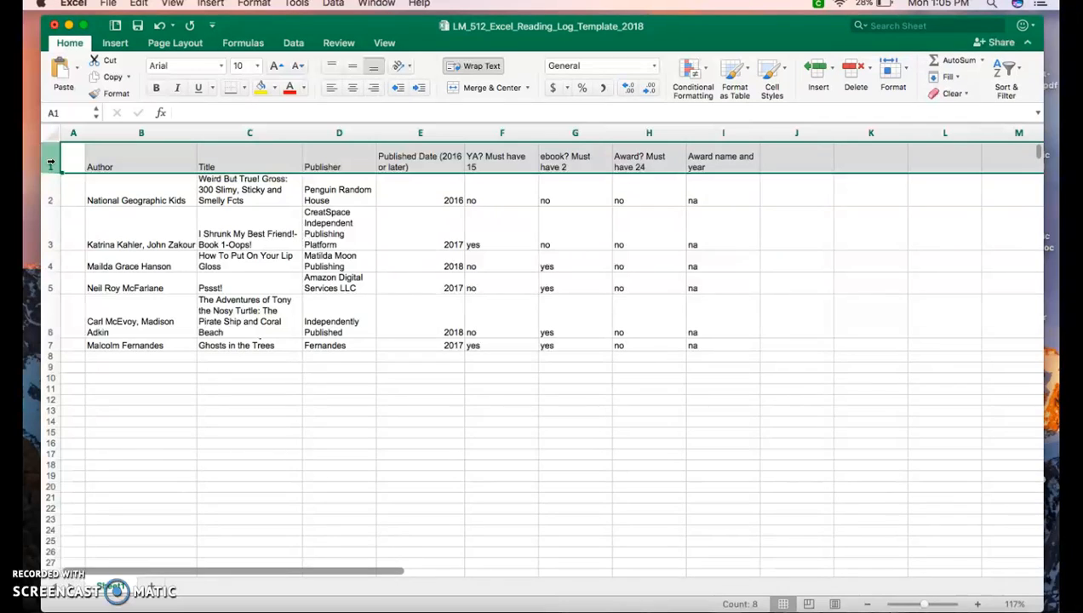
{"action": "left_click", "coordinate": [48, 162]}
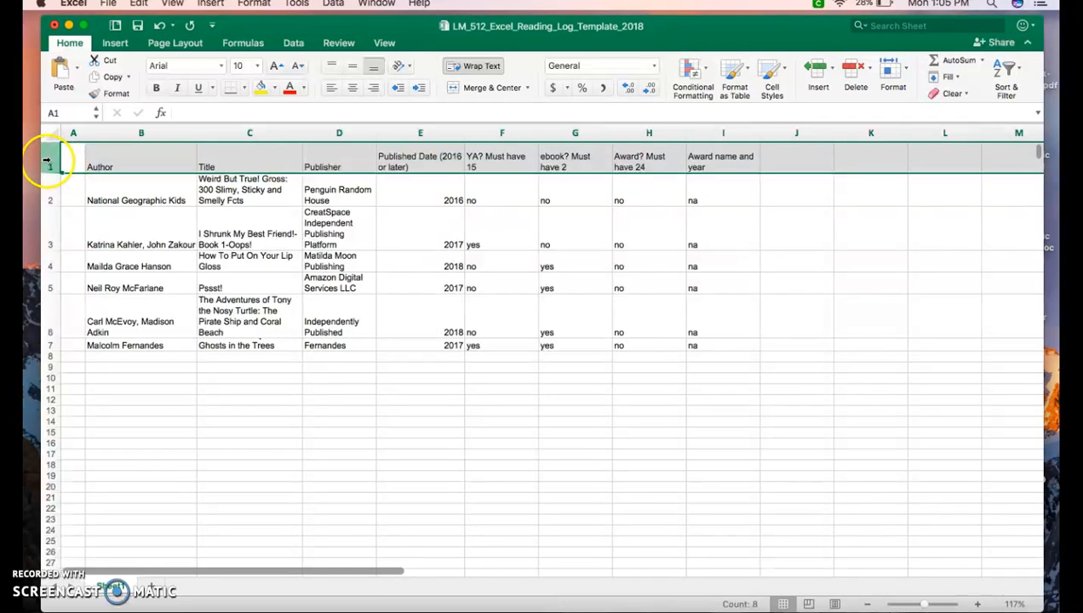
{"action": "left_click", "coordinate": [257, 67]}
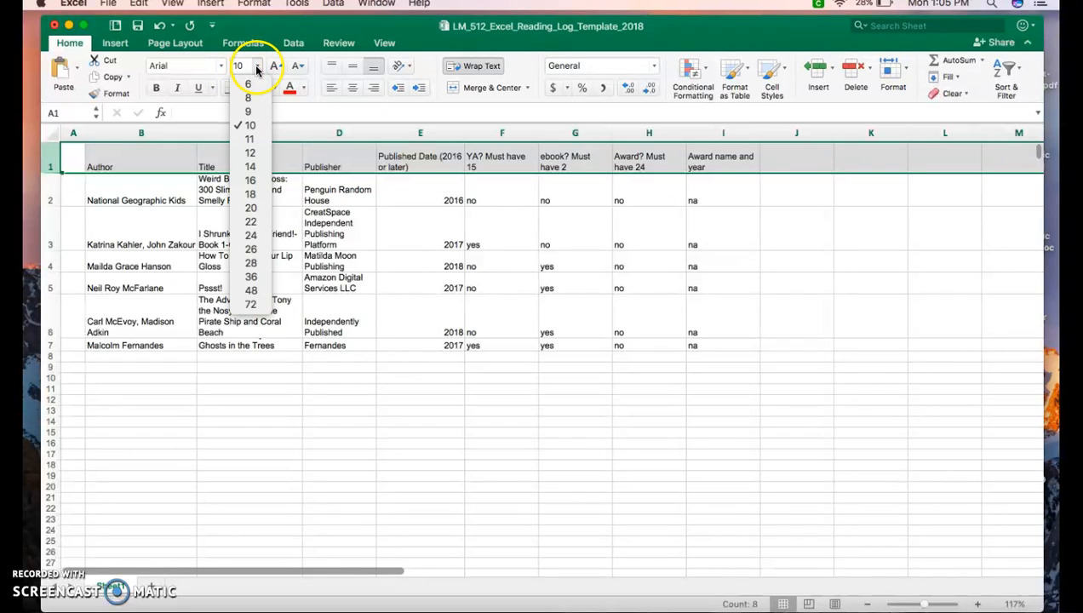
{"action": "left_click", "coordinate": [251, 167]}
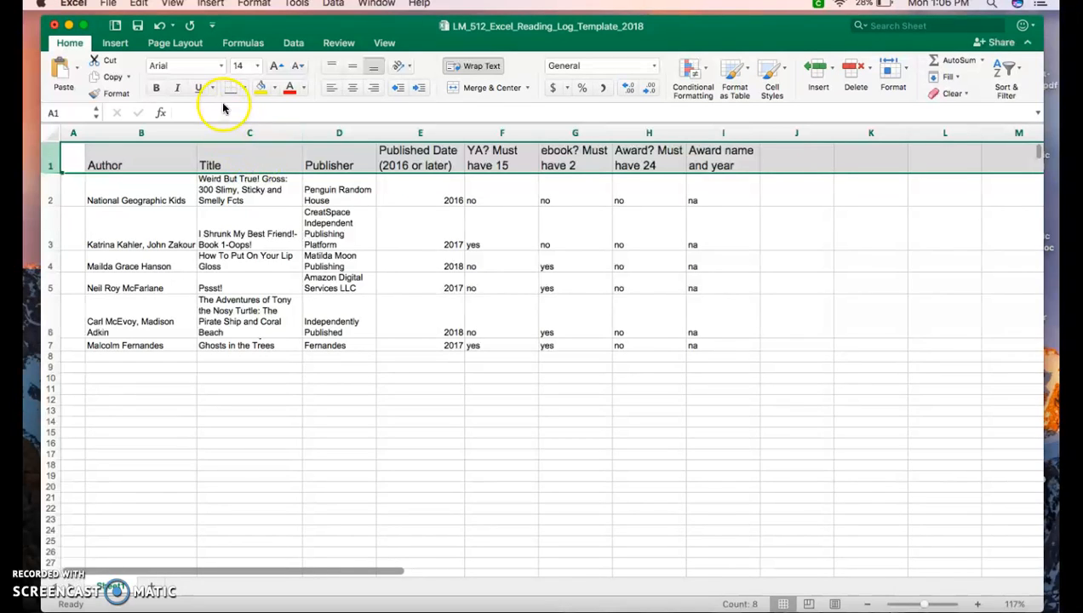
Try the Apple Chancery font on the header row
{"action": "left_click", "coordinate": [220, 67]}
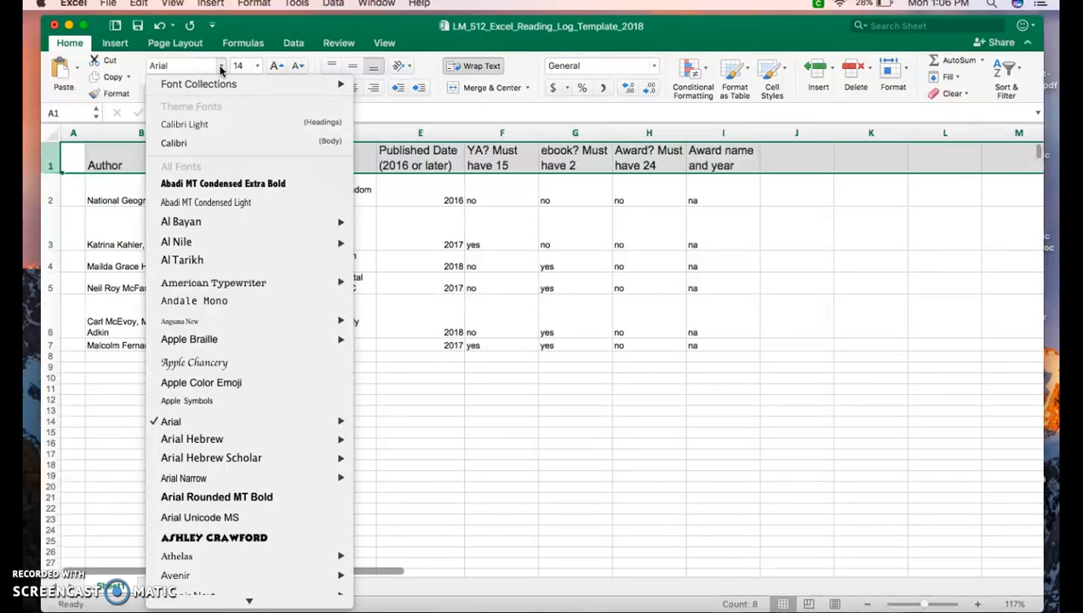
{"action": "left_click", "coordinate": [407, 209]}
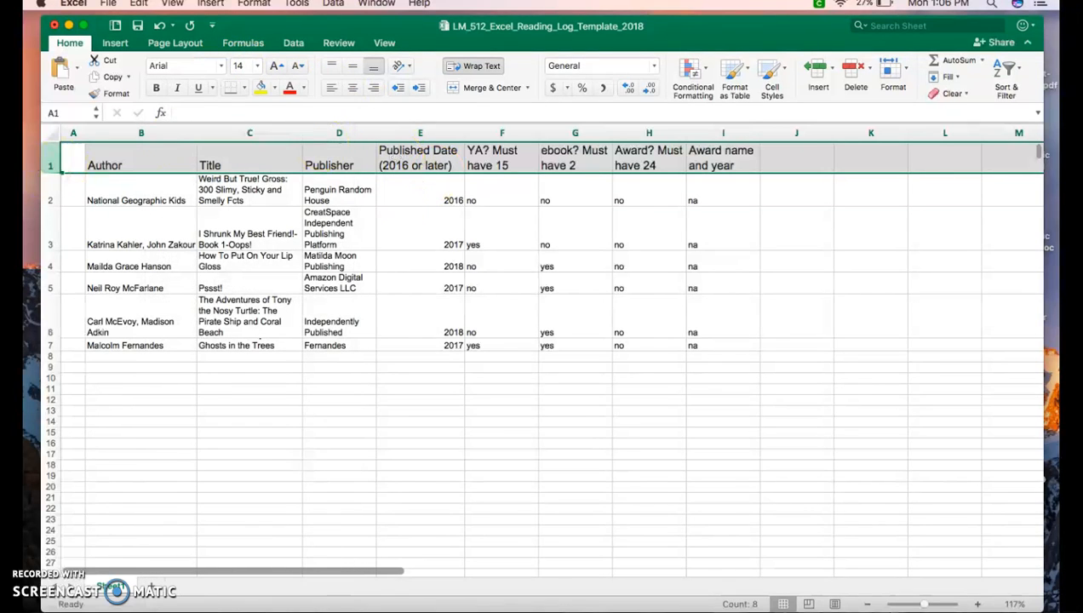
{"action": "left_click", "coordinate": [220, 68]}
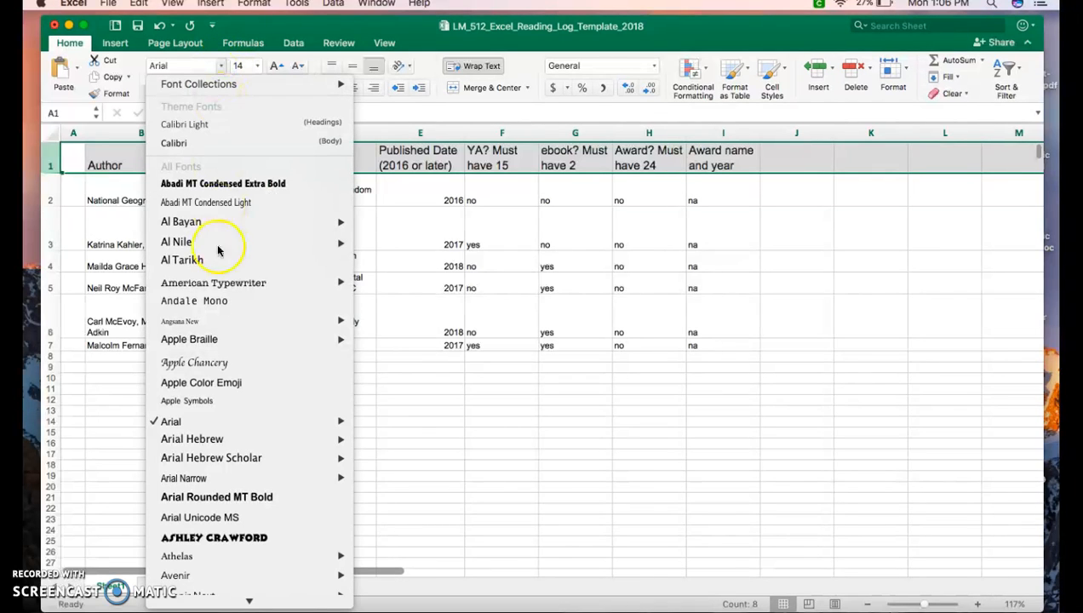
{"action": "scroll", "coordinate": [212, 314], "scroll_direction": "down", "scroll_amount": 1}
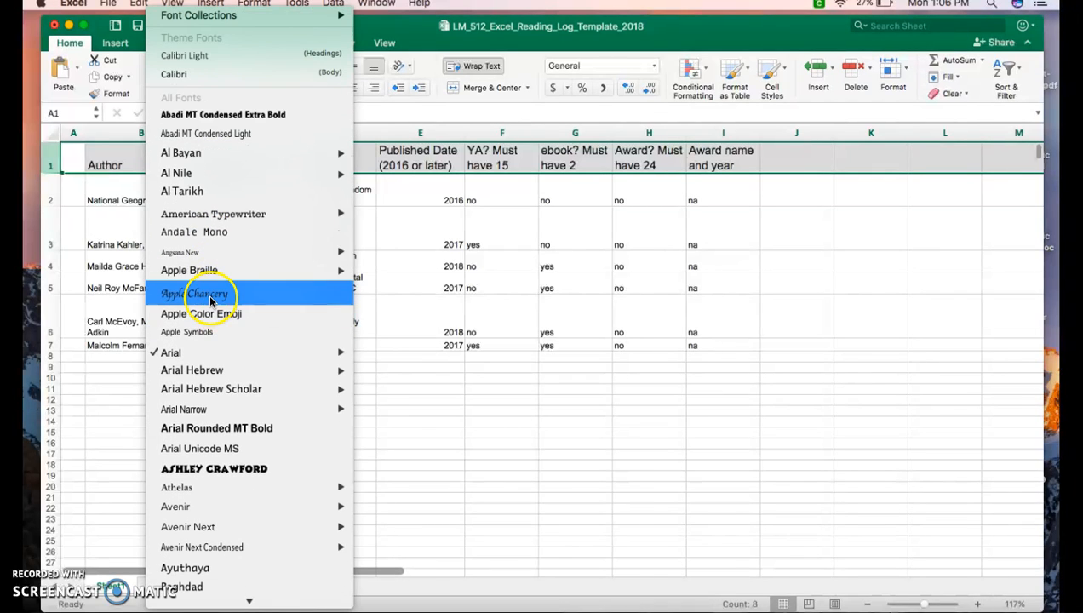
{"action": "left_click", "coordinate": [213, 299]}
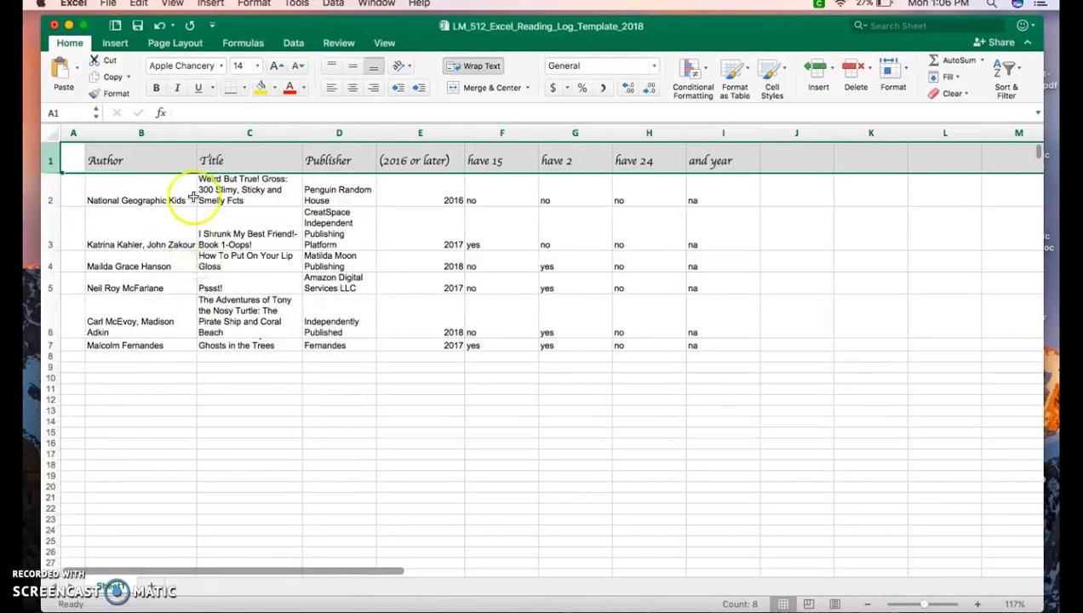
Try the Ashley Crawford font on the header row
{"action": "left_click", "coordinate": [222, 68]}
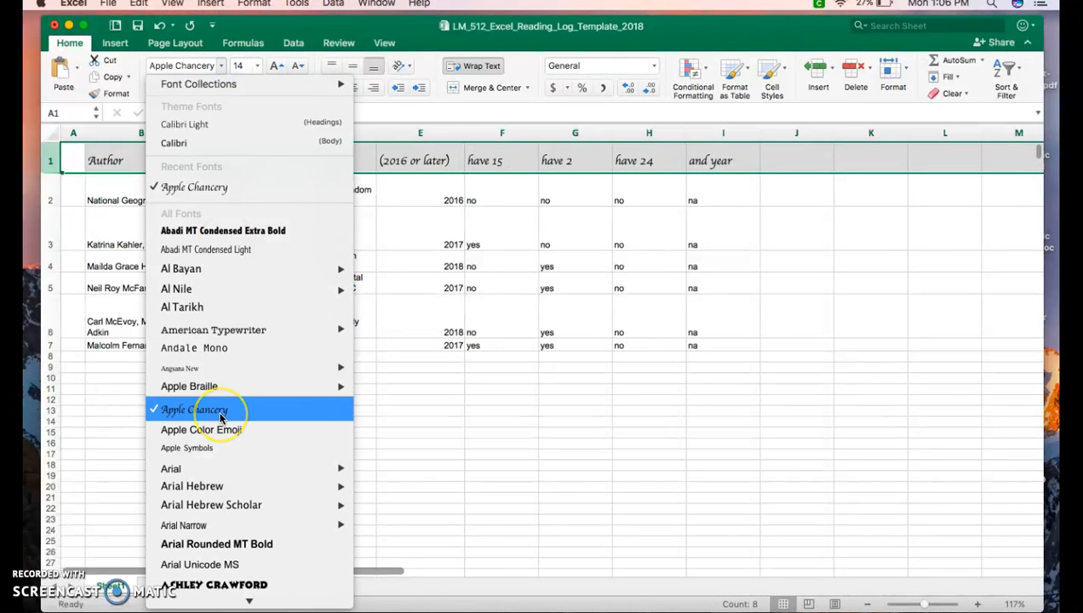
{"action": "scroll", "coordinate": [219, 416], "scroll_direction": "down", "scroll_amount": 5}
{"action": "left_click", "coordinate": [236, 460]}
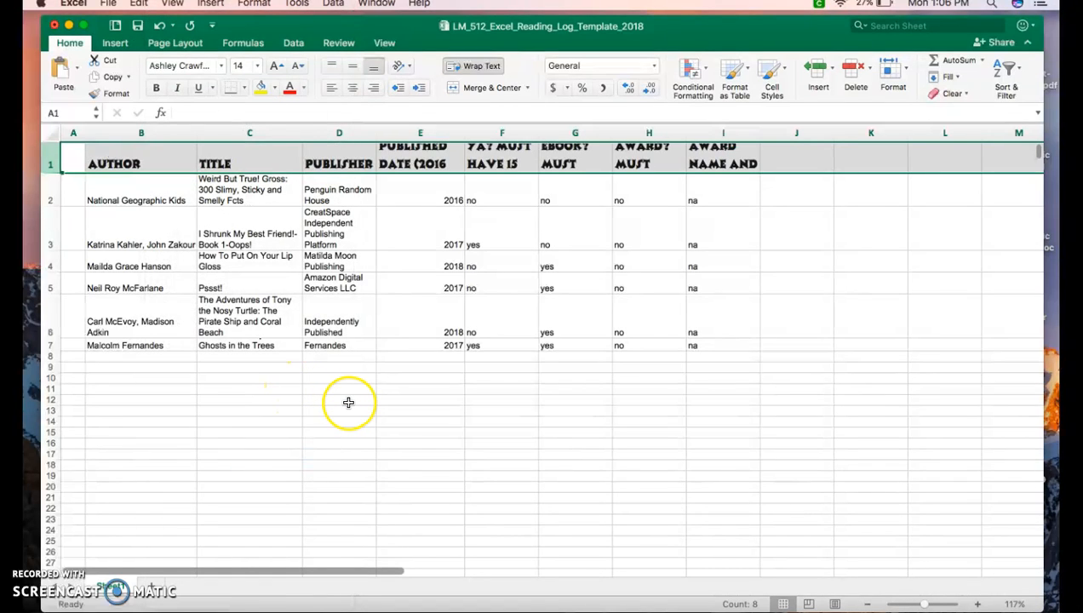
{"action": "left_click", "coordinate": [53, 599]}
Format the header row in the Chalkboard font at size 16
{"action": "left_click", "coordinate": [221, 67]}
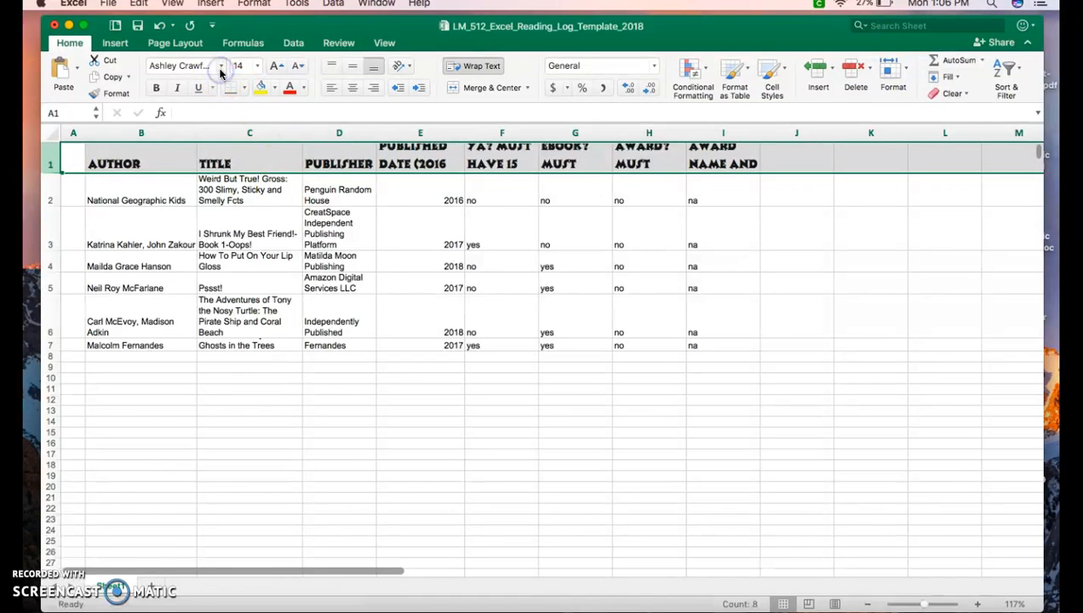
{"action": "left_click", "coordinate": [220, 66]}
{"action": "scroll", "coordinate": [220, 393], "scroll_direction": "down", "scroll_amount": 10}
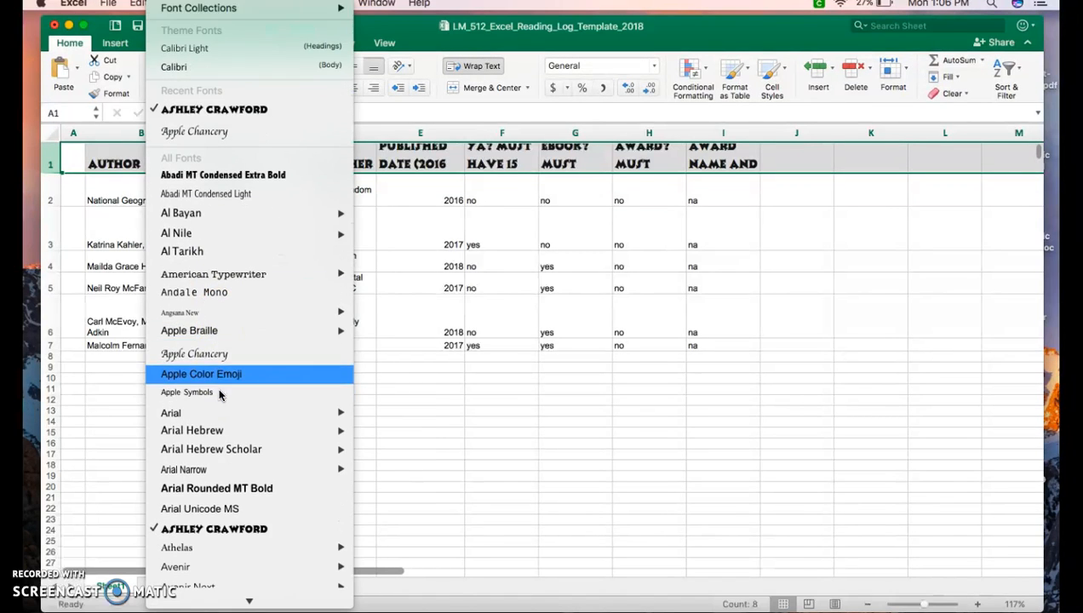
{"action": "scroll", "coordinate": [220, 394], "scroll_direction": "down", "scroll_amount": 10}
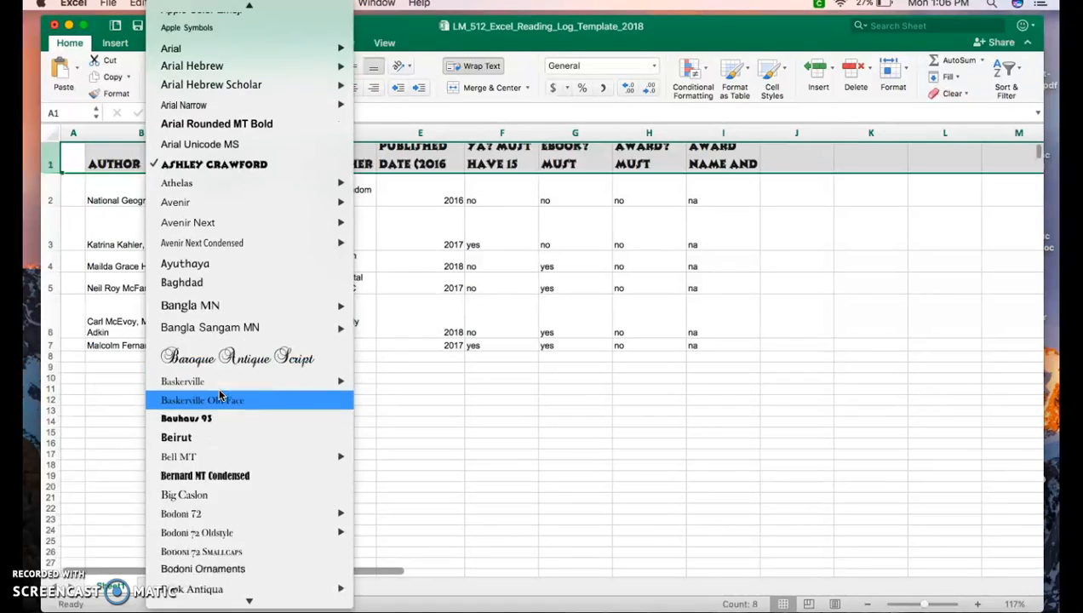
{"action": "scroll", "coordinate": [220, 393], "scroll_direction": "down", "scroll_amount": 8}
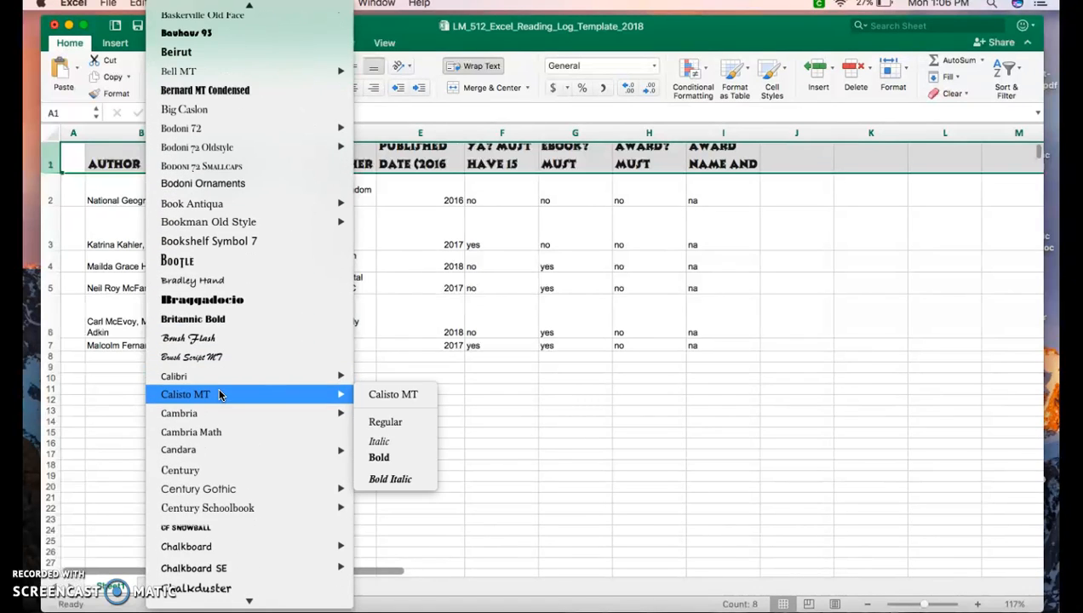
{"action": "scroll", "coordinate": [219, 393], "scroll_direction": "down", "scroll_amount": 2}
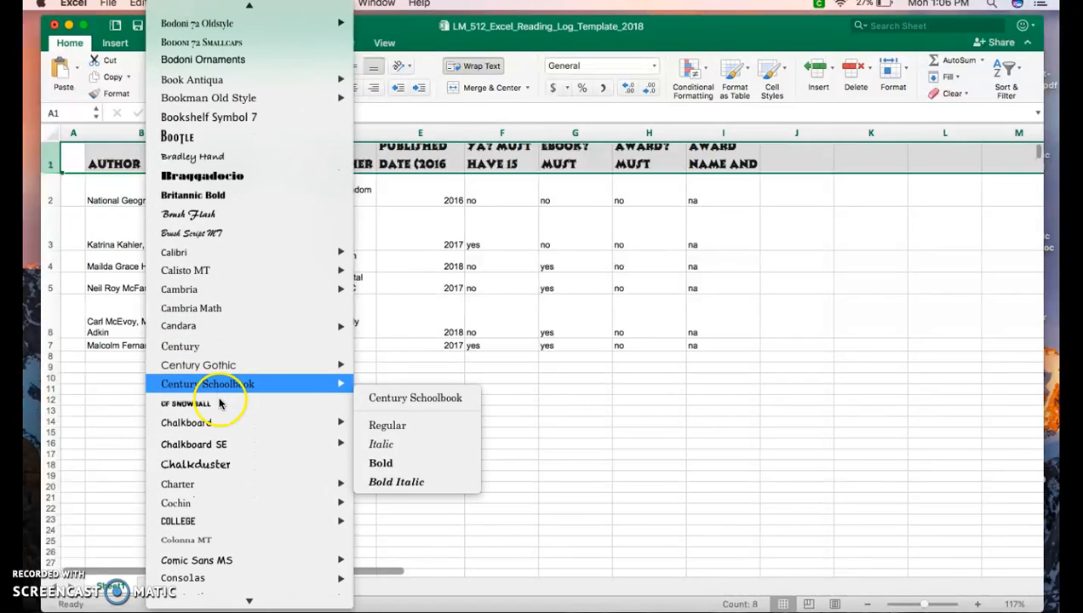
{"action": "left_click", "coordinate": [218, 430]}
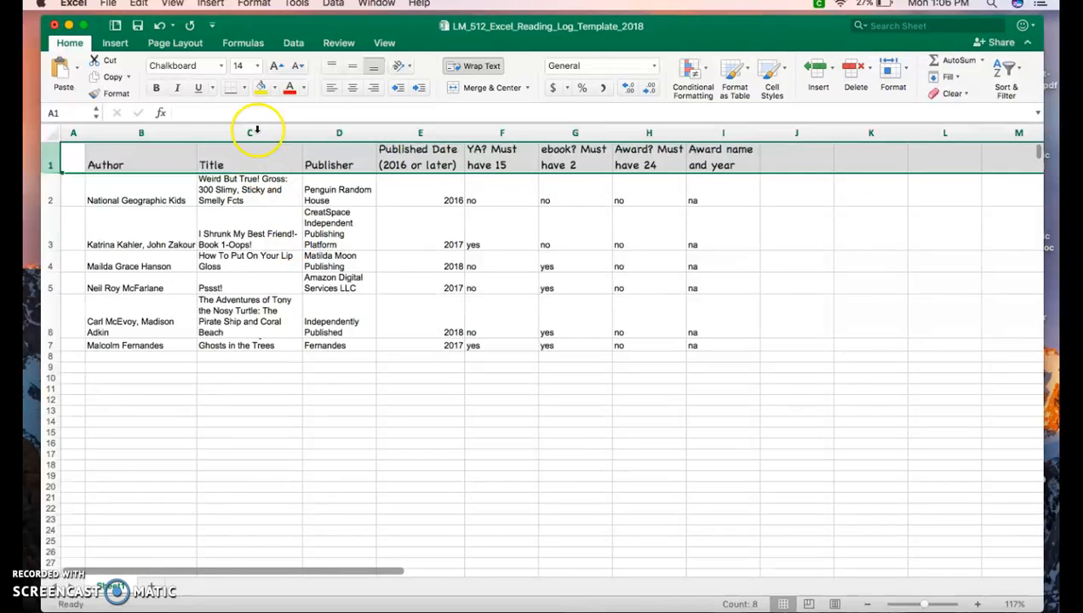
{"action": "left_click", "coordinate": [257, 67]}
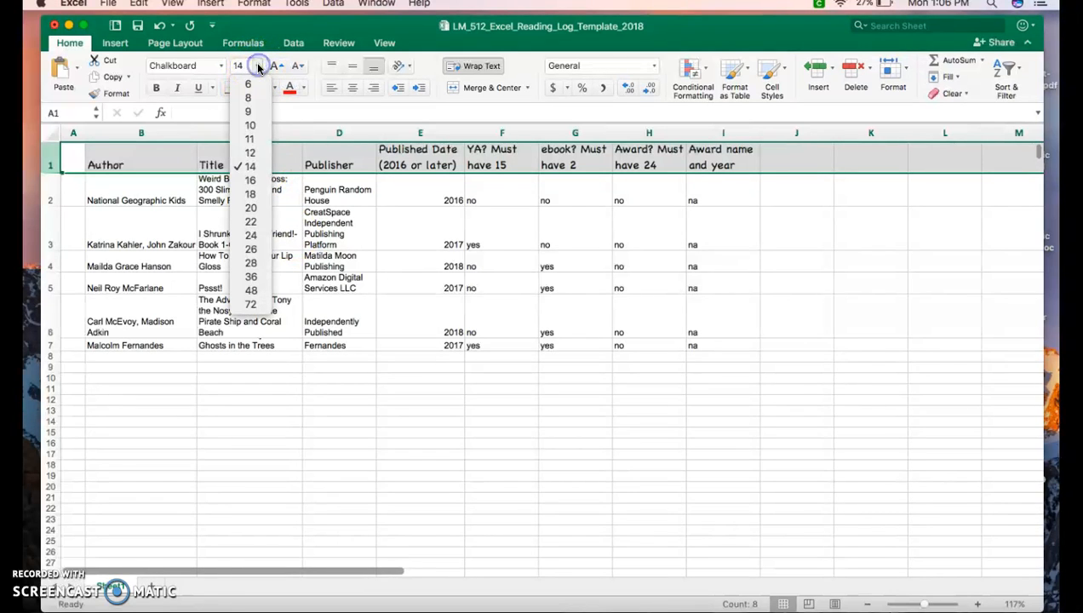
{"action": "left_click", "coordinate": [252, 182]}
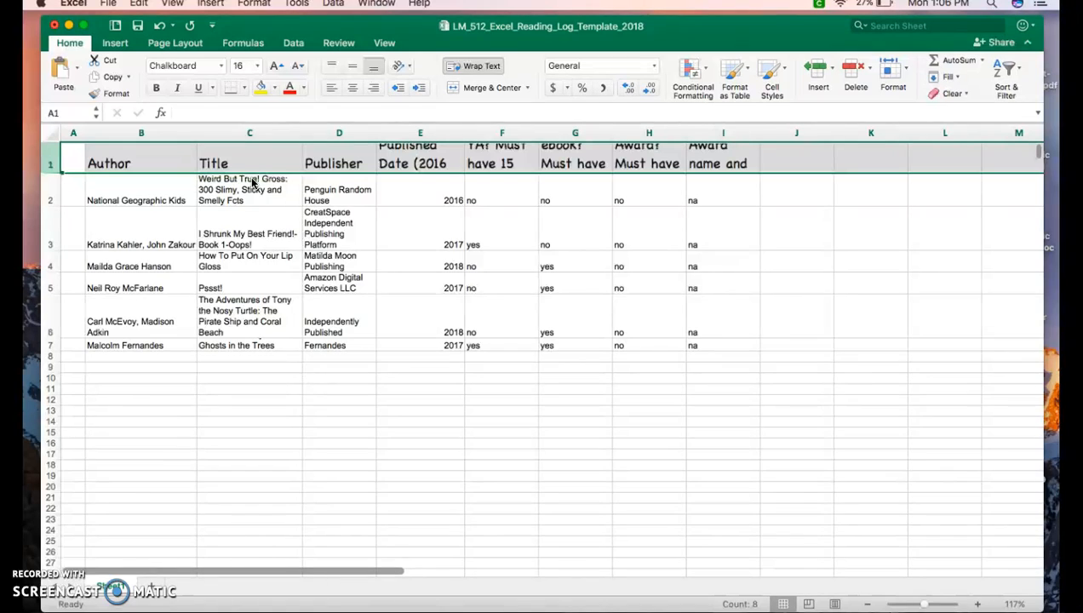
Make header row 1 slightly taller and widen column E slightly so more of the wrapped heading text fits
{"action": "left_click", "coordinate": [360, 244]}
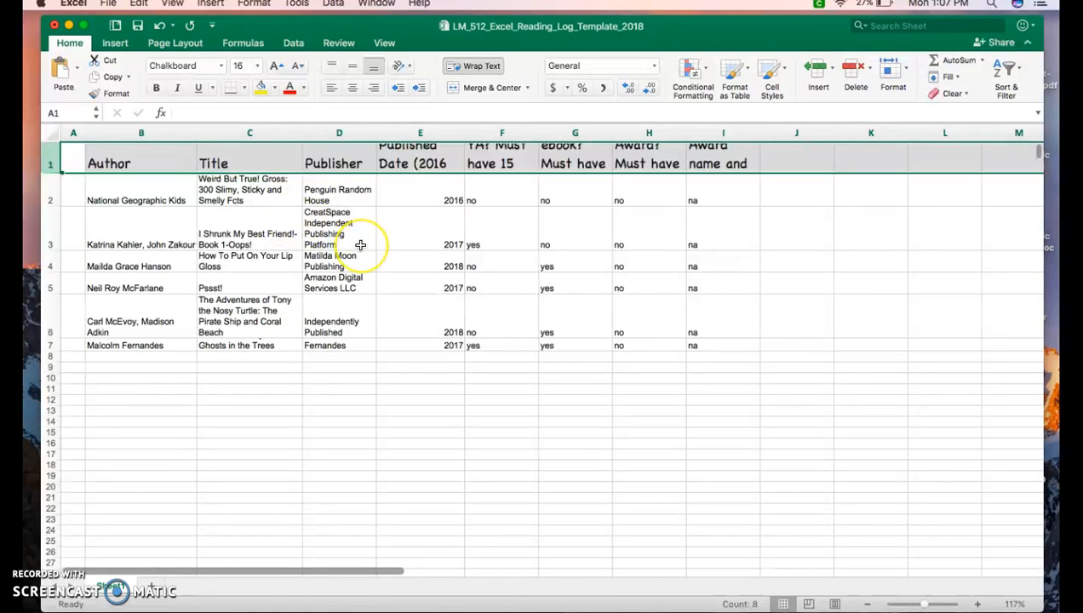
{"action": "left_click", "coordinate": [104, 238]}
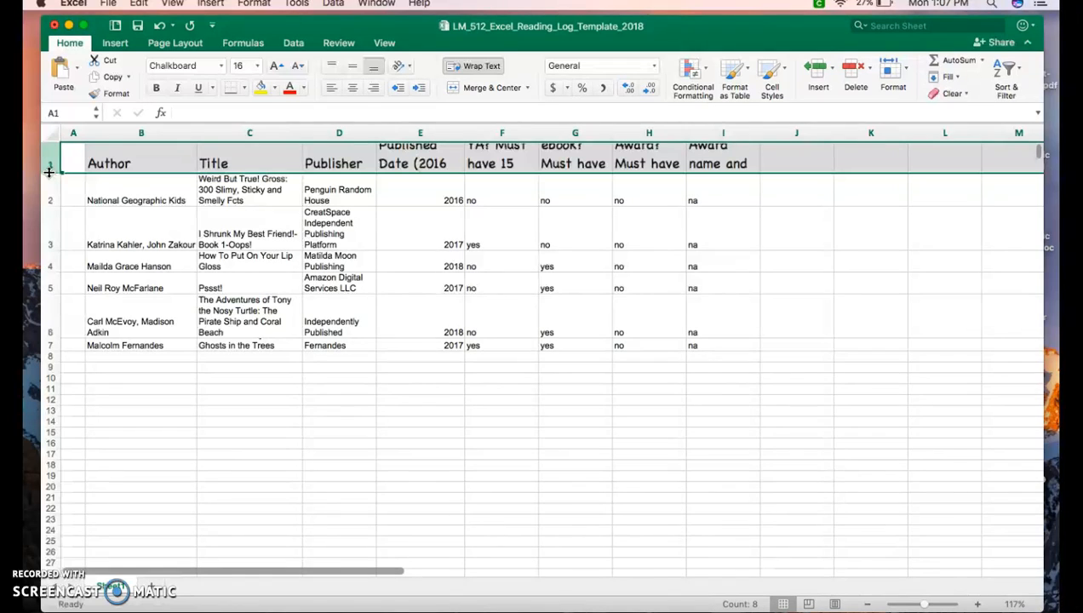
{"action": "left_click_drag", "start_coordinate": [48, 172], "coordinate": [50, 181]}
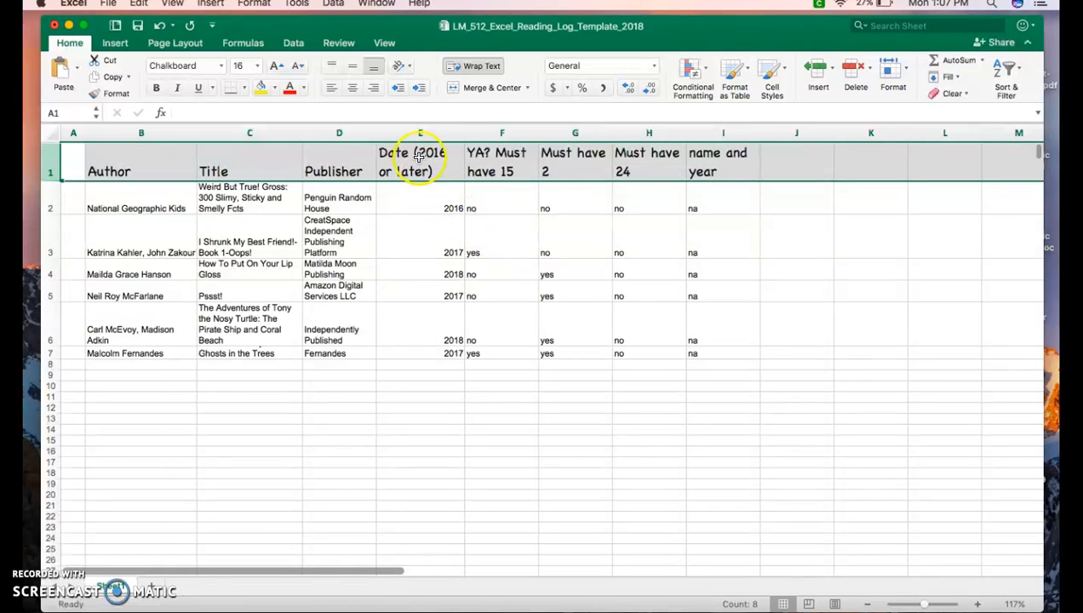
{"action": "left_click_drag", "start_coordinate": [465, 133], "coordinate": [468, 133]}
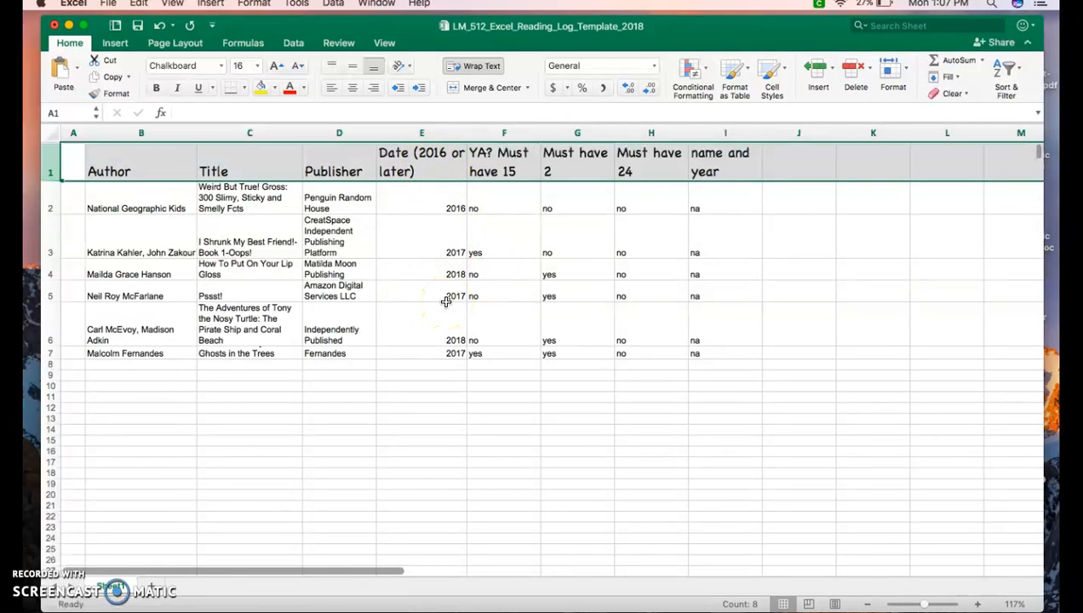
{"action": "left_click", "coordinate": [305, 438]}
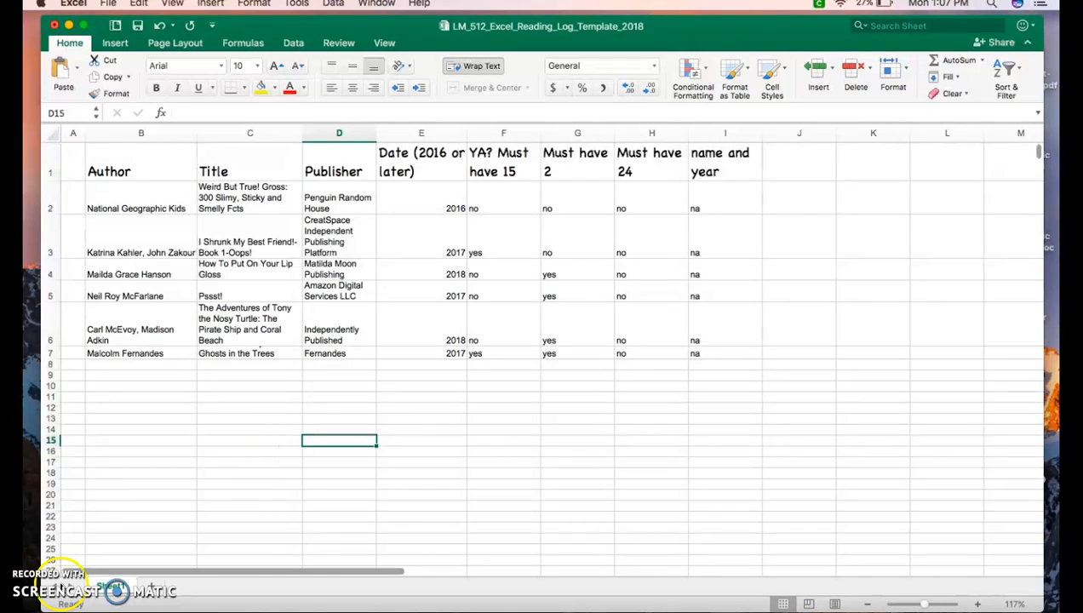
{"action": "left_click", "coordinate": [105, 607]}
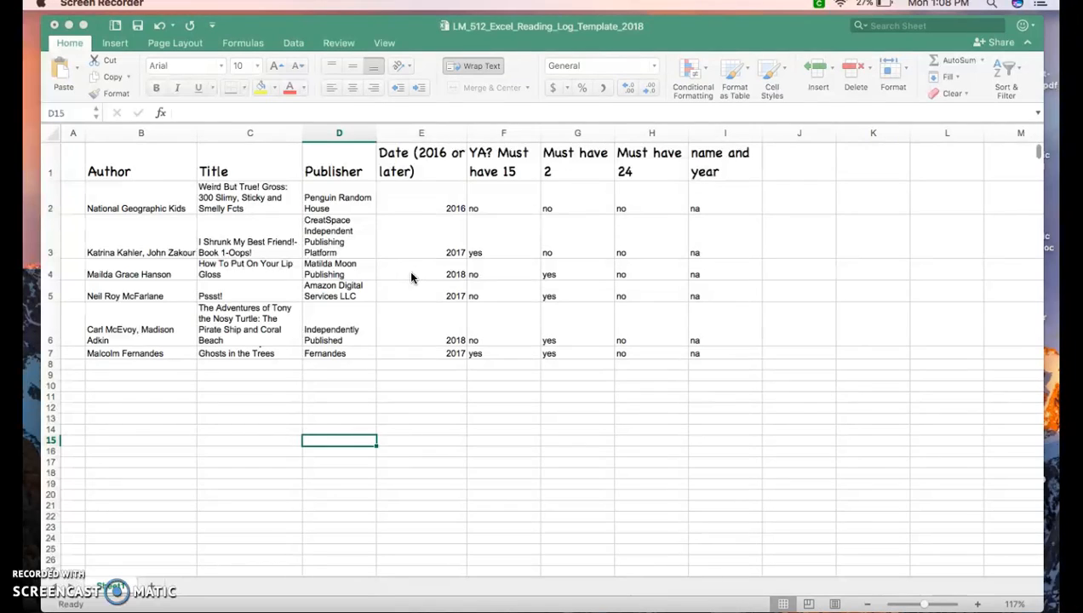
{"action": "left_click", "coordinate": [55, 164]}
{"action": "left_click", "coordinate": [52, 162]}
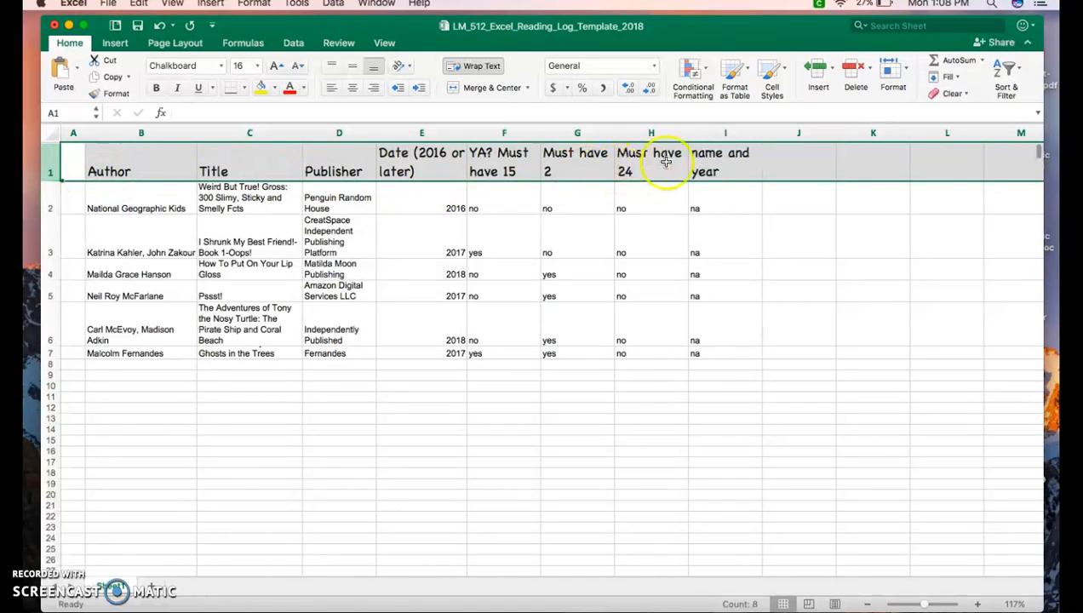
{"action": "scroll", "coordinate": [981, 156], "scroll_direction": "right", "scroll_amount": 15}
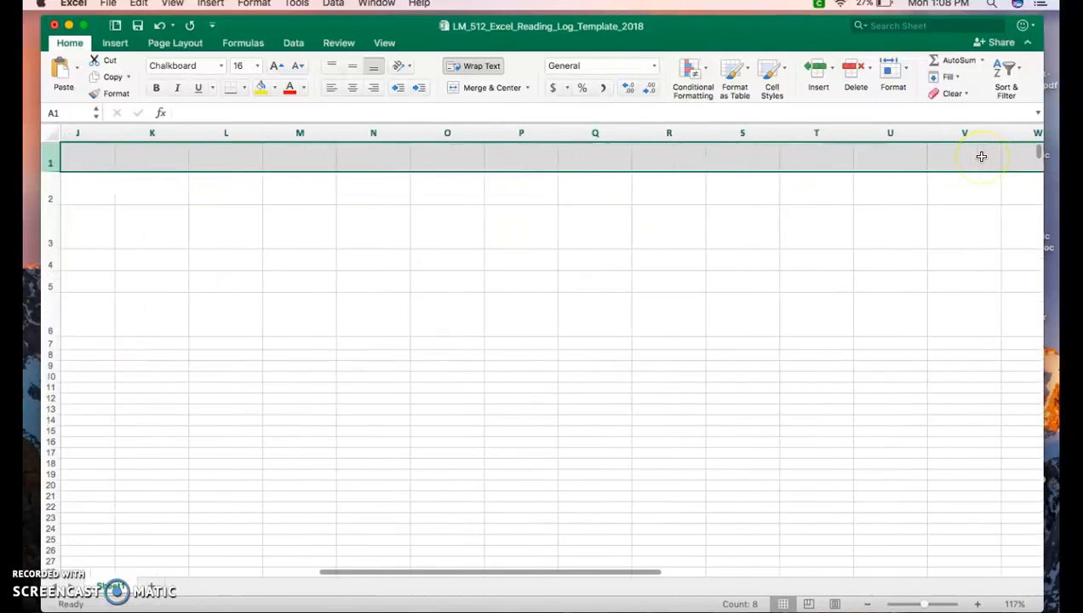
{"action": "scroll", "coordinate": [981, 156], "scroll_direction": "left", "scroll_amount": 15}
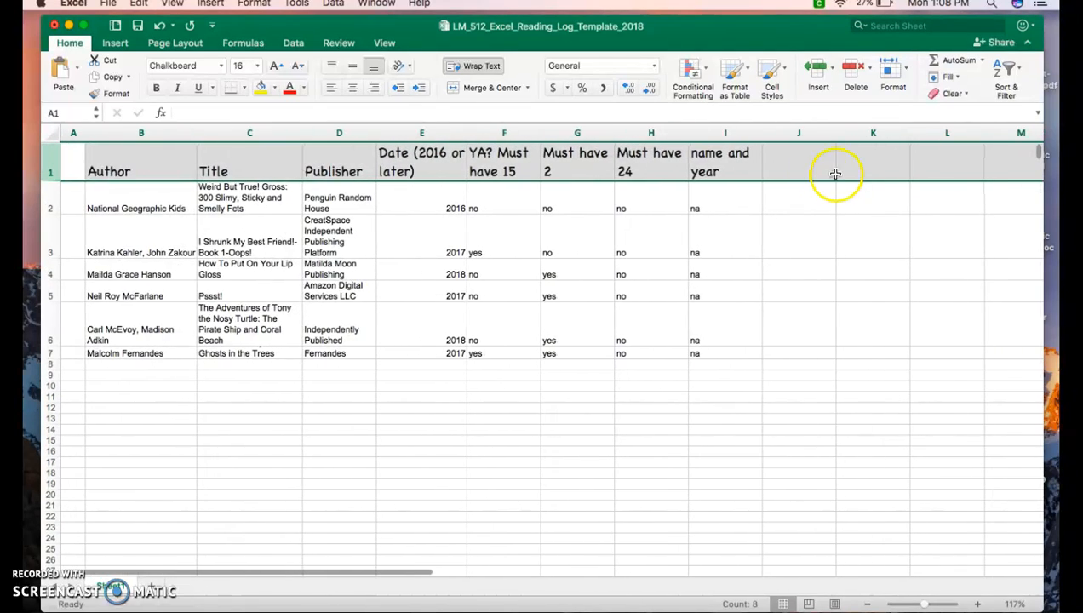
{"action": "left_click", "coordinate": [880, 161]}
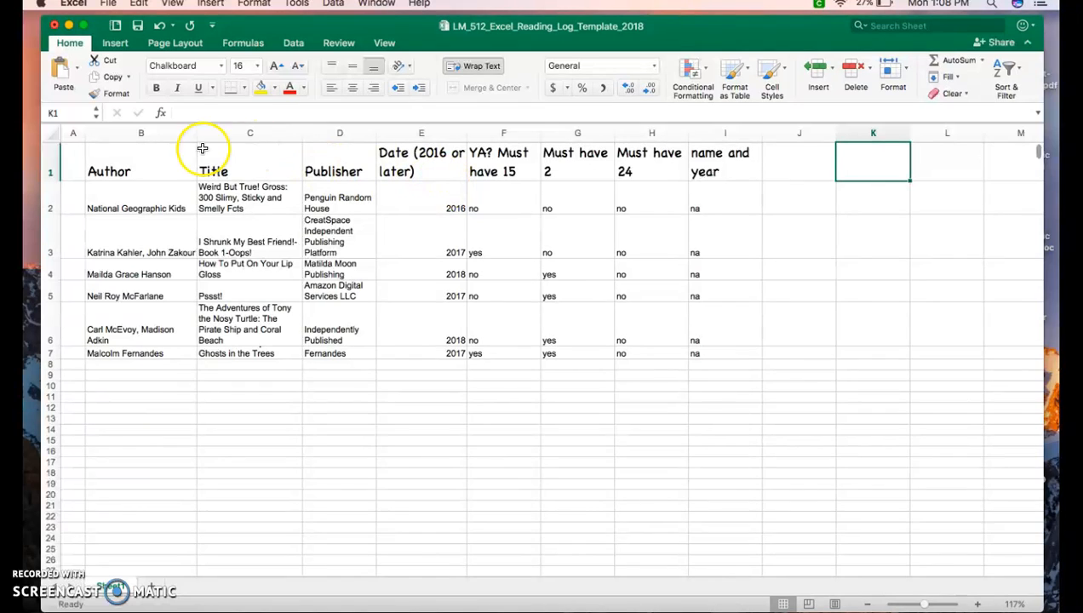
{"action": "scroll", "coordinate": [139, 157], "scroll_direction": "left", "scroll_amount": 1}
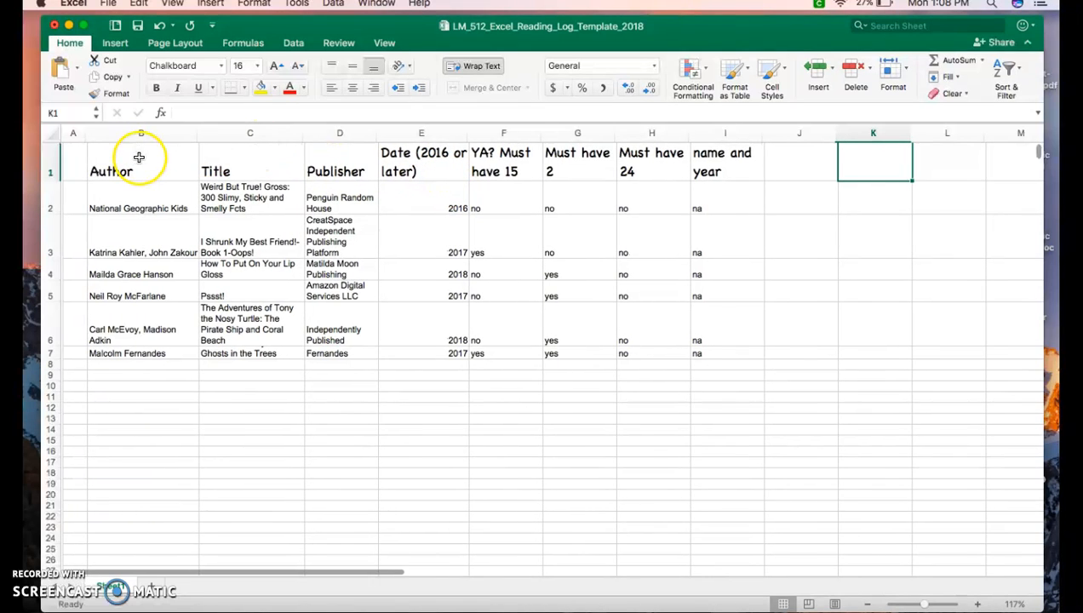
Open Format Cells for header cells A1:I1 and review the number, alignment, font, border and fill options
{"action": "left_click", "coordinate": [74, 165]}
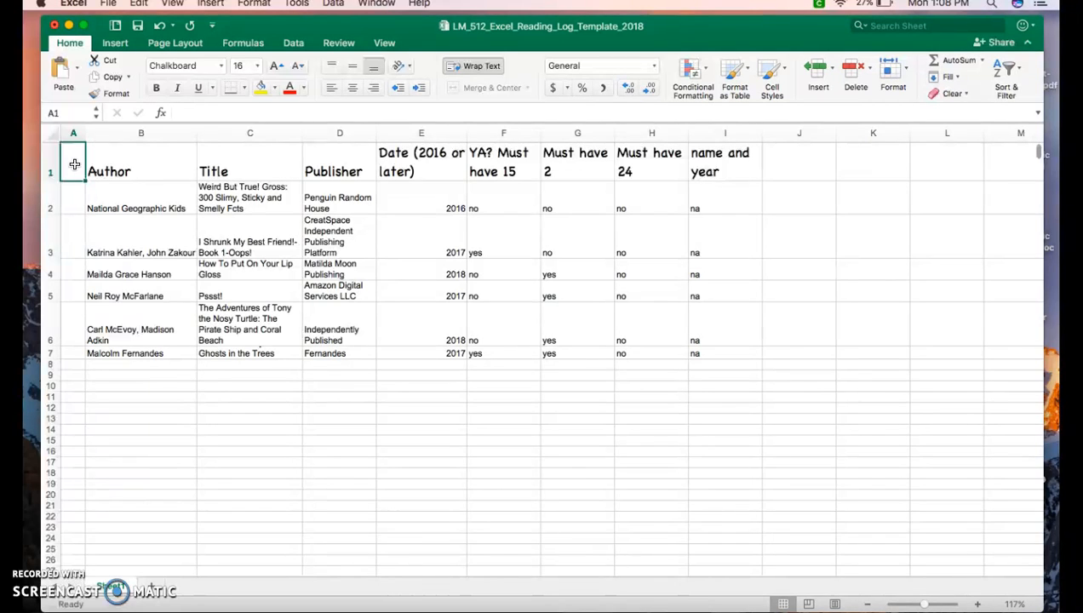
{"action": "left_click", "coordinate": [724, 163], "text": "shift"}
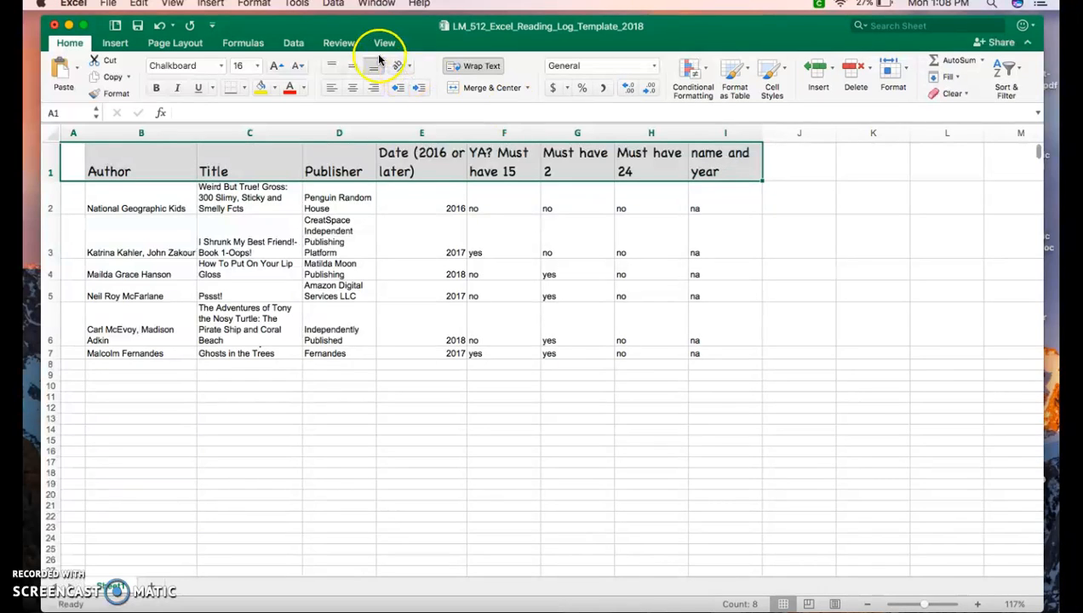
{"action": "left_click", "coordinate": [257, 5]}
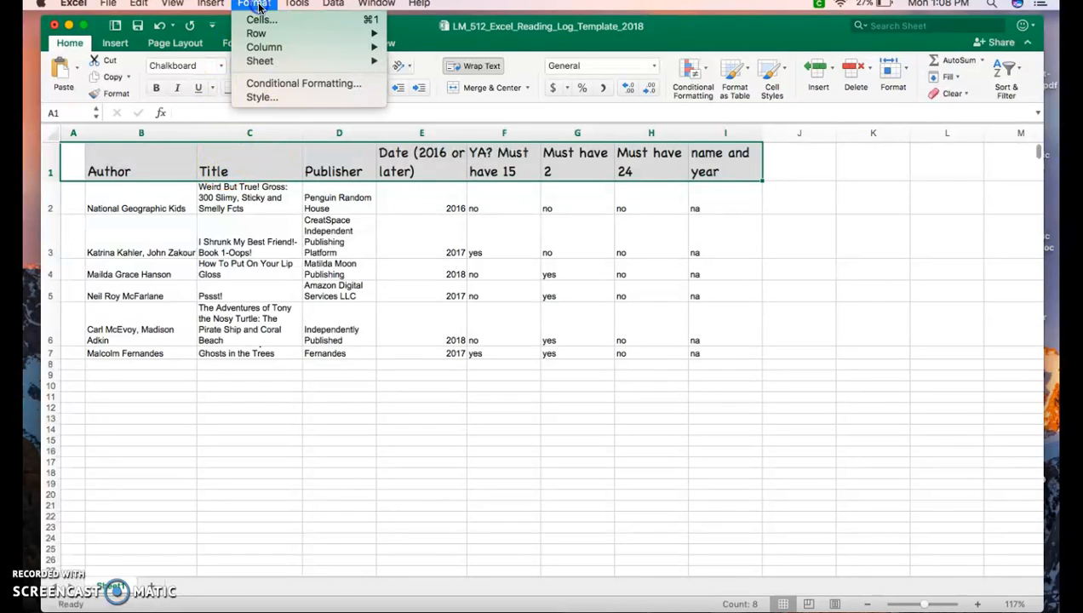
{"action": "left_click", "coordinate": [260, 19]}
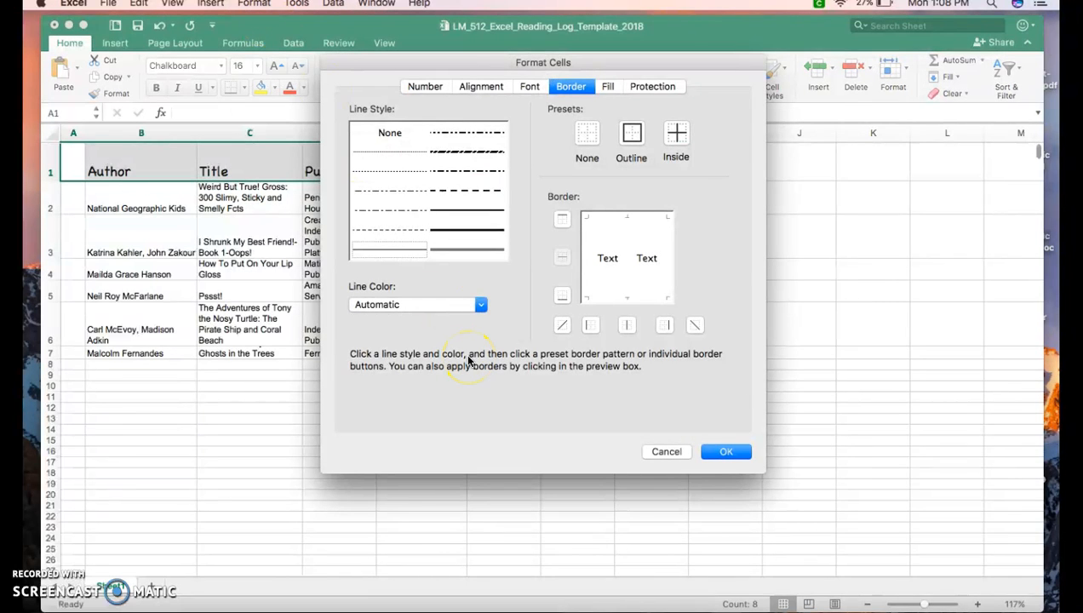
{"action": "left_click", "coordinate": [425, 89]}
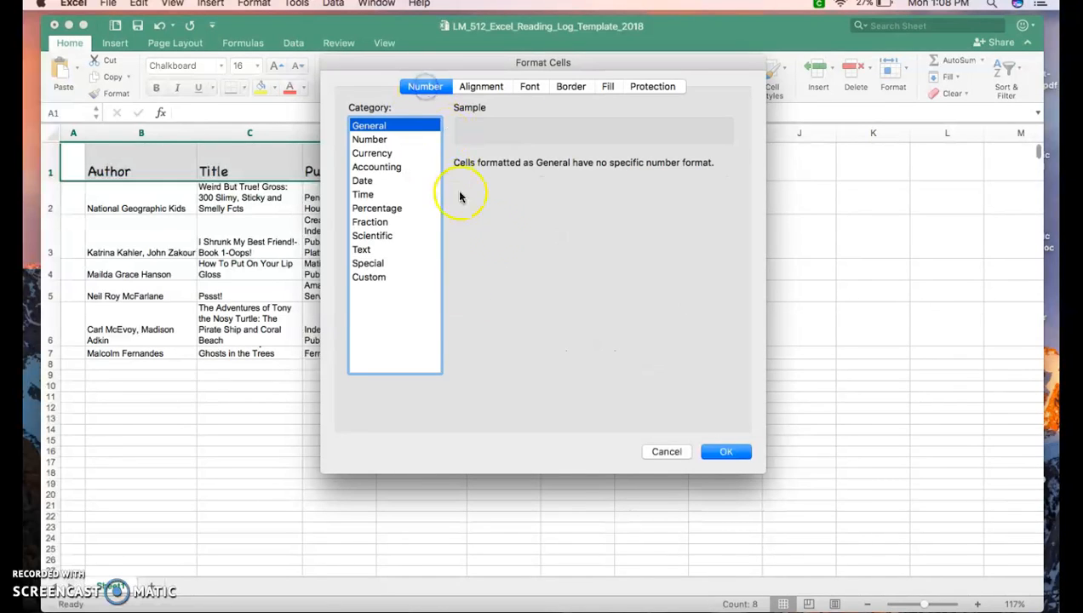
{"action": "left_click", "coordinate": [481, 88]}
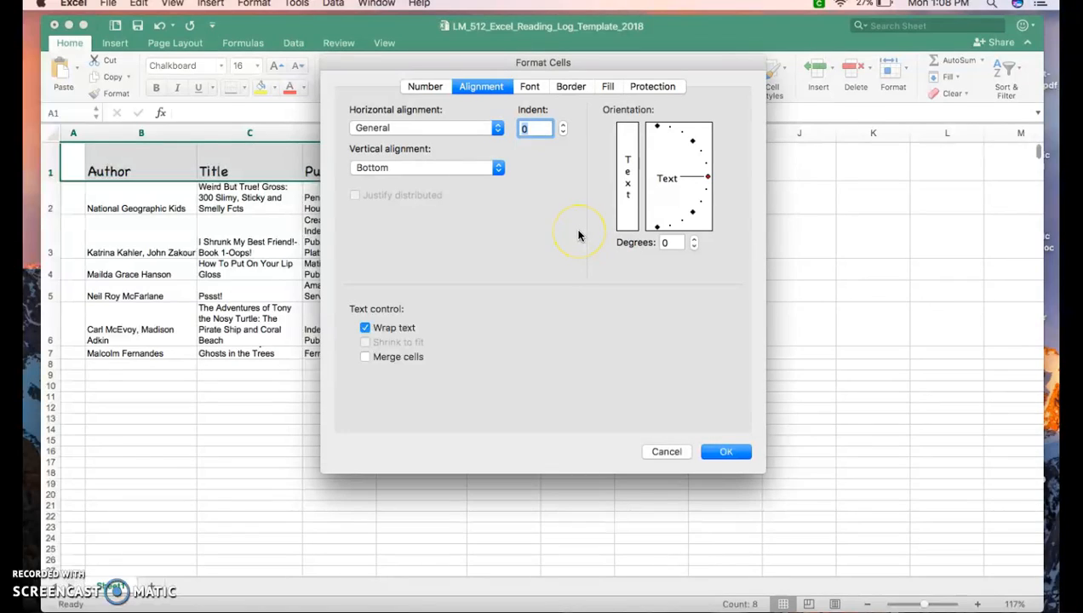
{"action": "left_click", "coordinate": [530, 87]}
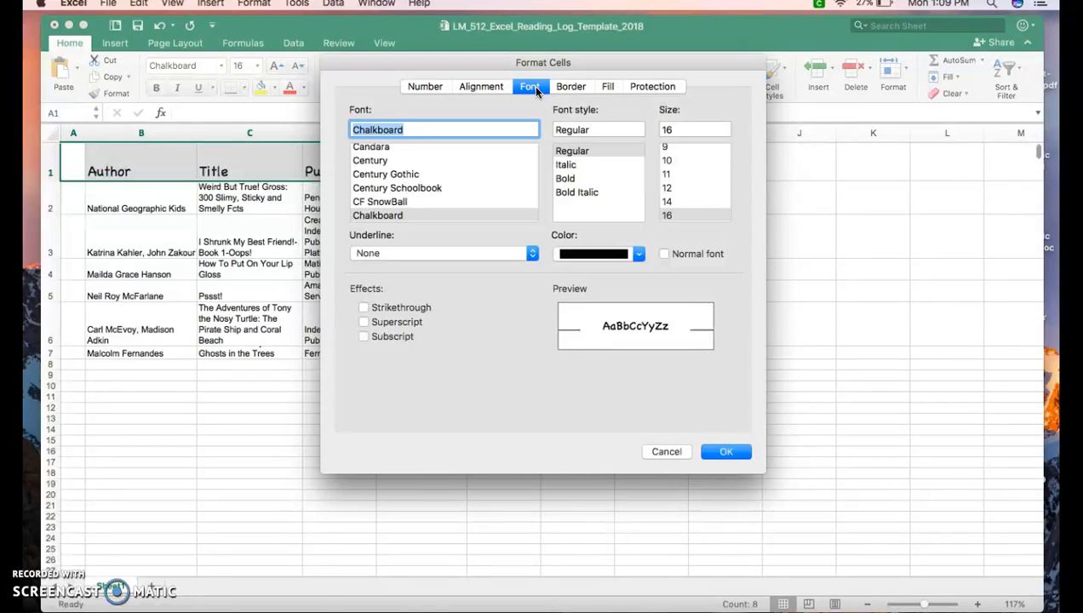
{"action": "left_click", "coordinate": [569, 87]}
{"action": "left_click", "coordinate": [606, 86]}
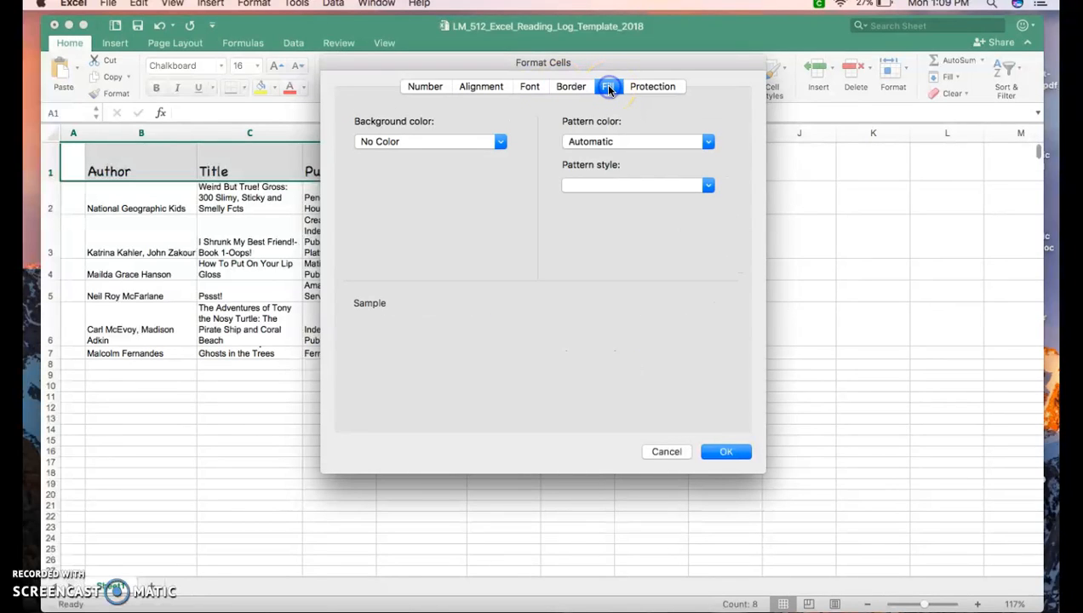
{"action": "left_click", "coordinate": [576, 89]}
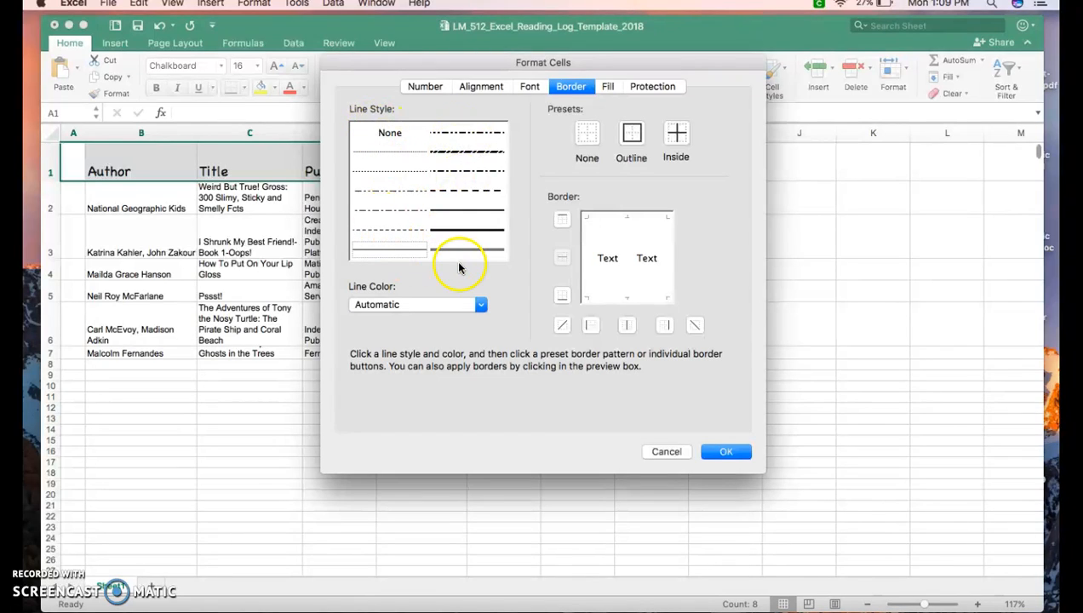
Try to give header cells A1:I1 a thick slanted dash-dot outline, choosing red as the line color after applying the outline
{"action": "left_click", "coordinate": [460, 152]}
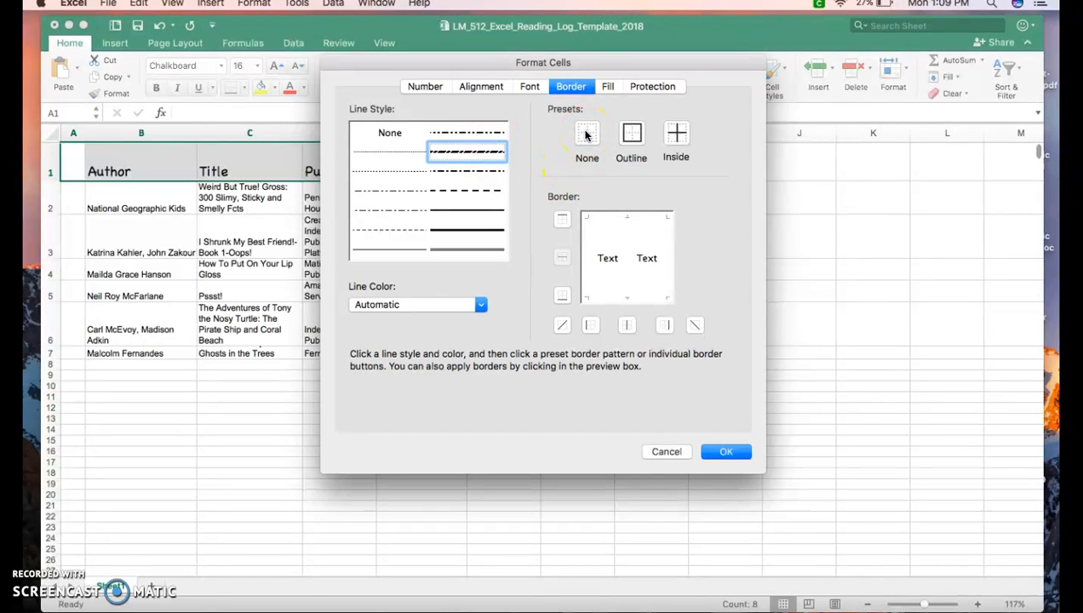
{"action": "left_click", "coordinate": [633, 136]}
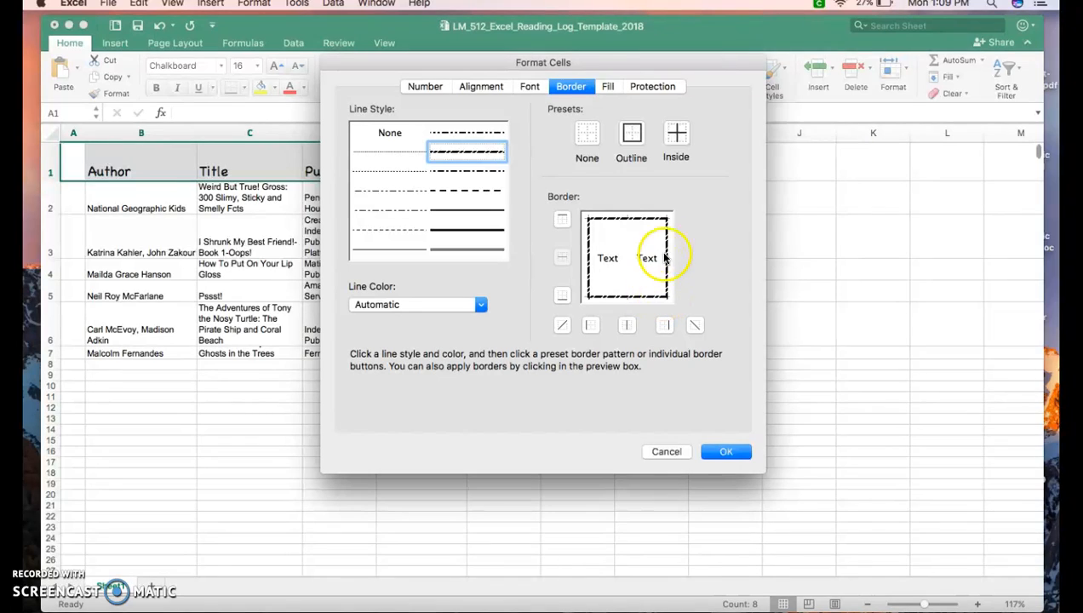
{"action": "left_click", "coordinate": [479, 305]}
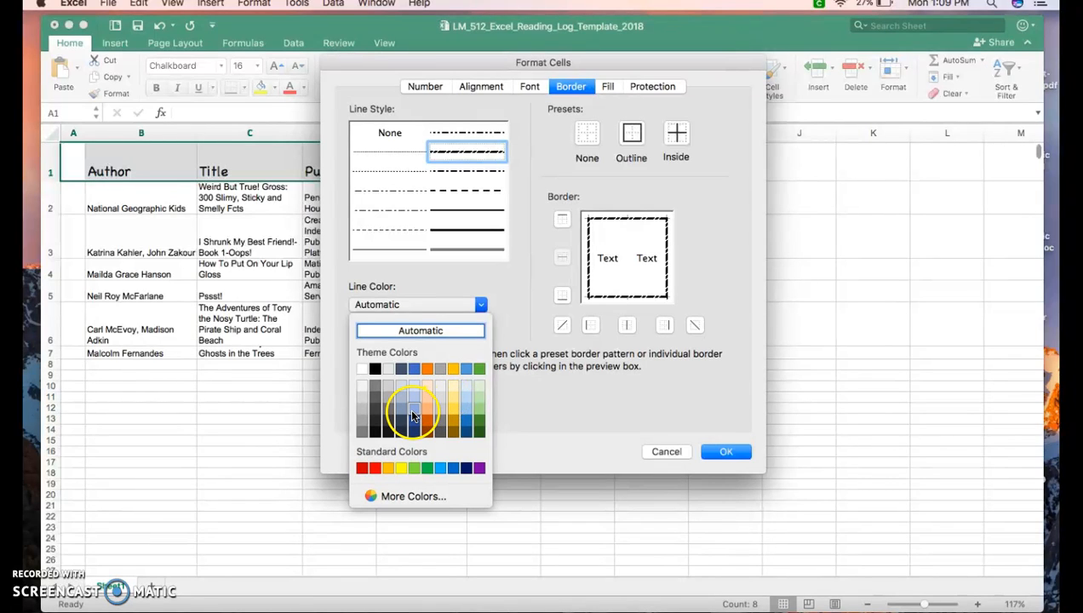
{"action": "left_click", "coordinate": [376, 469]}
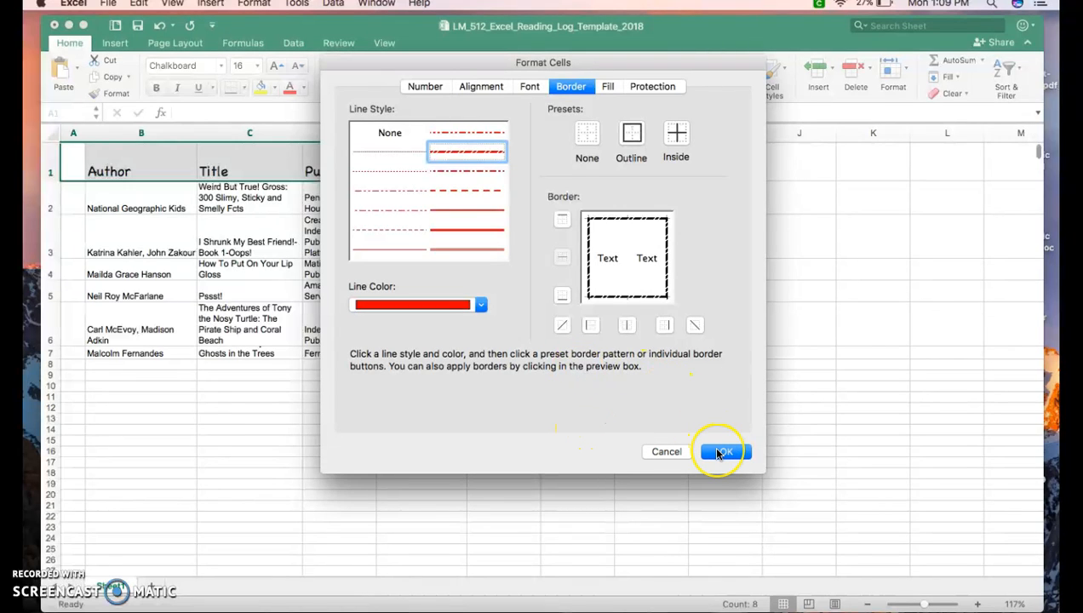
{"action": "left_click", "coordinate": [718, 453]}
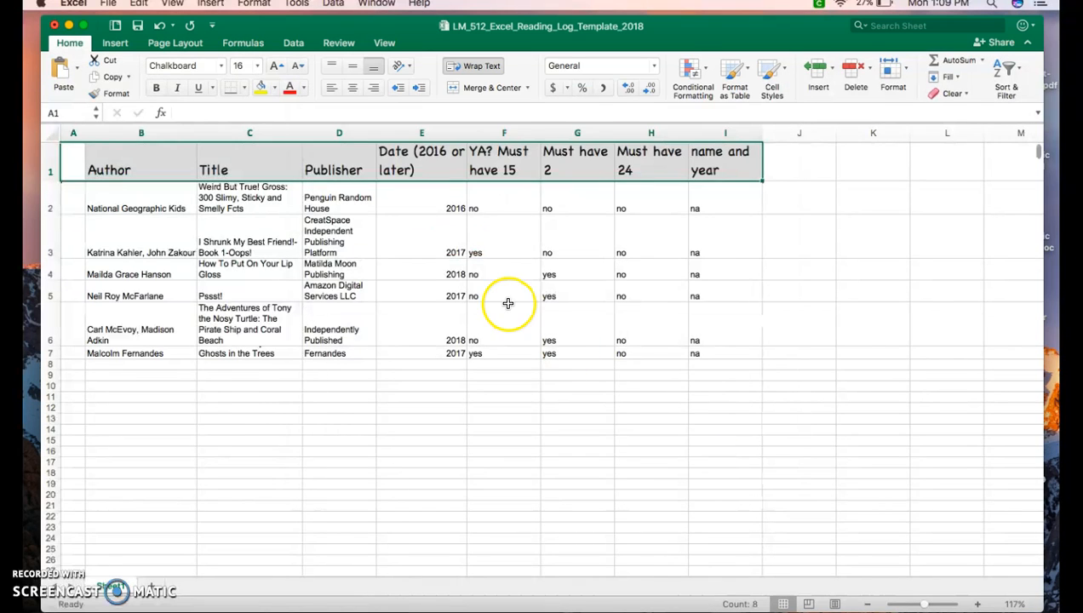
{"action": "left_click", "coordinate": [495, 393]}
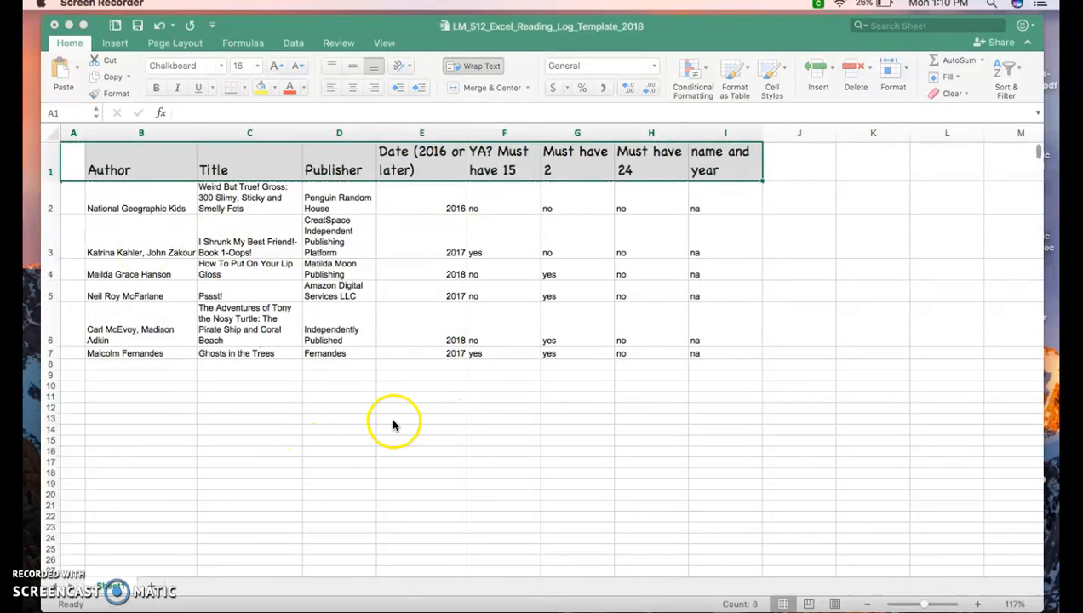
{"action": "left_click", "coordinate": [504, 394]}
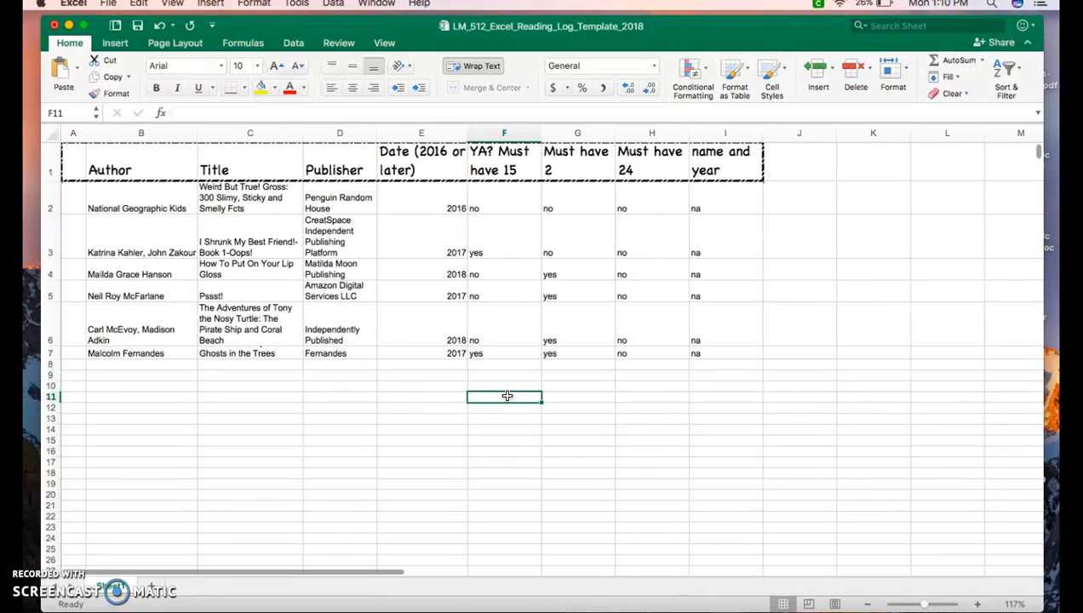
Outline header cells A1:I1 with a thick slanted dash-dot border, setting the line color to red before applying the outline
{"action": "left_click_drag", "start_coordinate": [77, 171], "coordinate": [739, 175]}
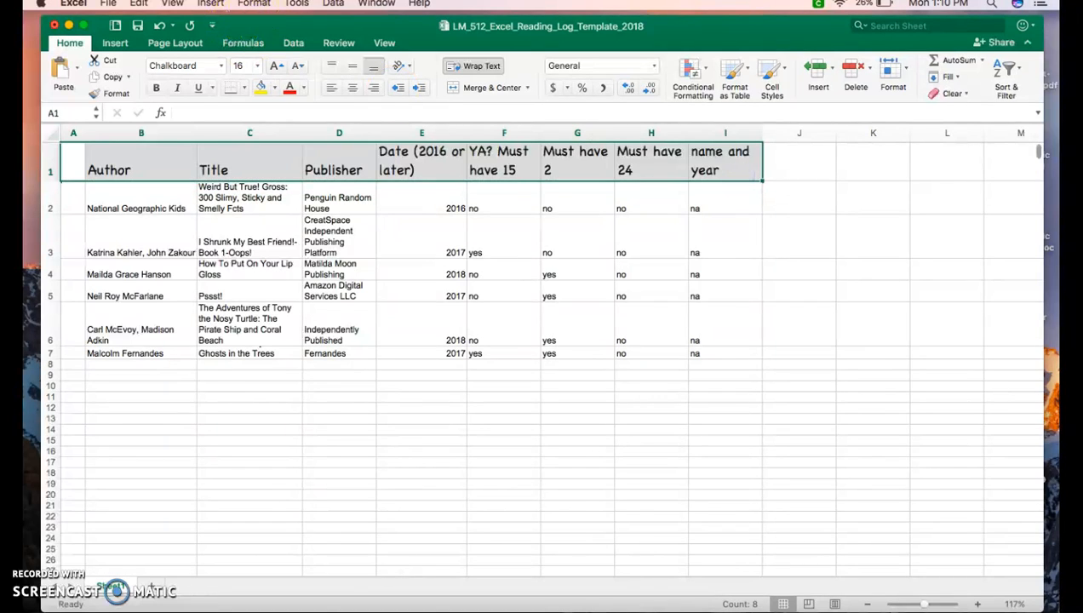
{"action": "left_click", "coordinate": [254, 4]}
{"action": "left_click", "coordinate": [258, 18]}
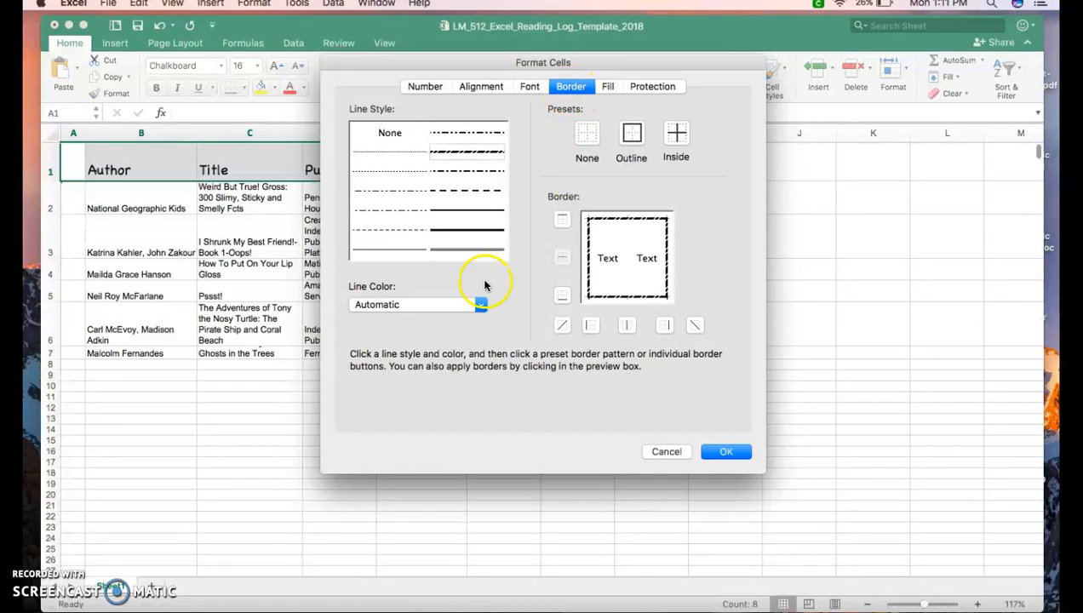
{"action": "left_click", "coordinate": [469, 157]}
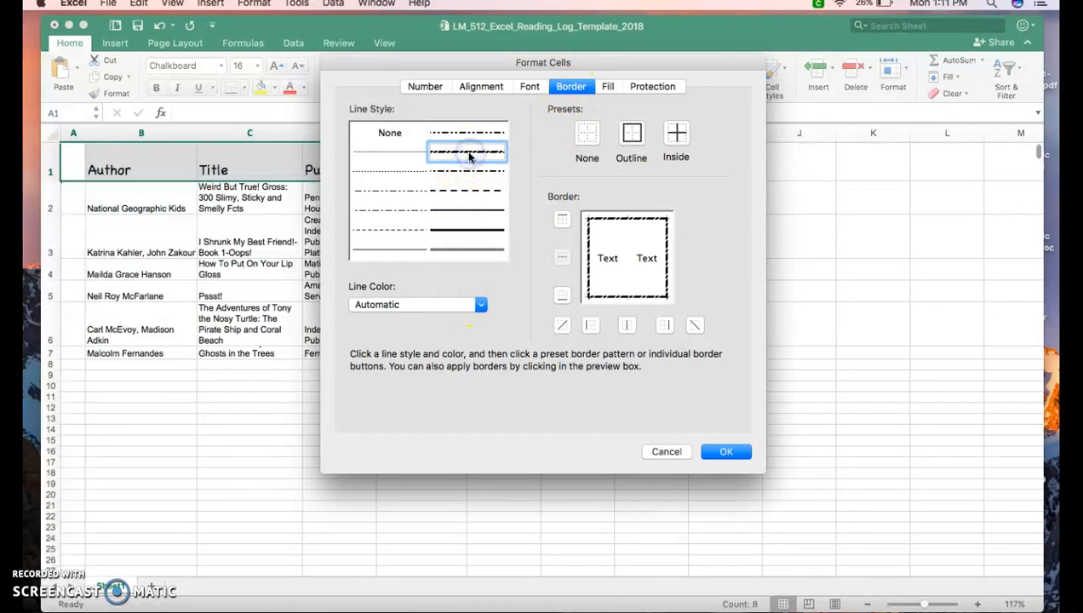
{"action": "left_click", "coordinate": [480, 306]}
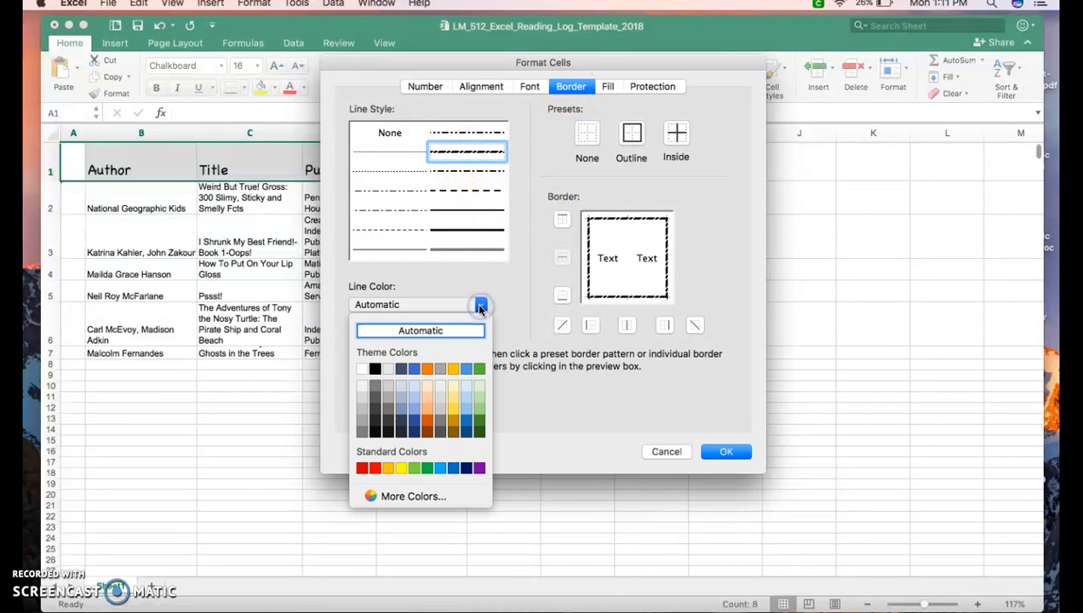
{"action": "left_click", "coordinate": [375, 469]}
{"action": "left_click", "coordinate": [631, 137]}
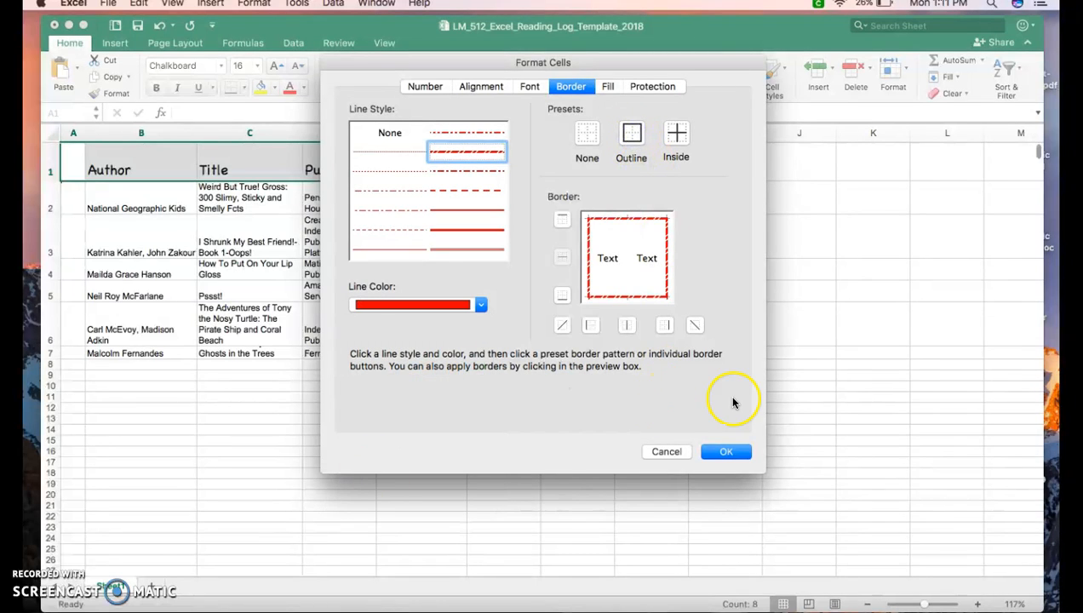
{"action": "left_click", "coordinate": [724, 454]}
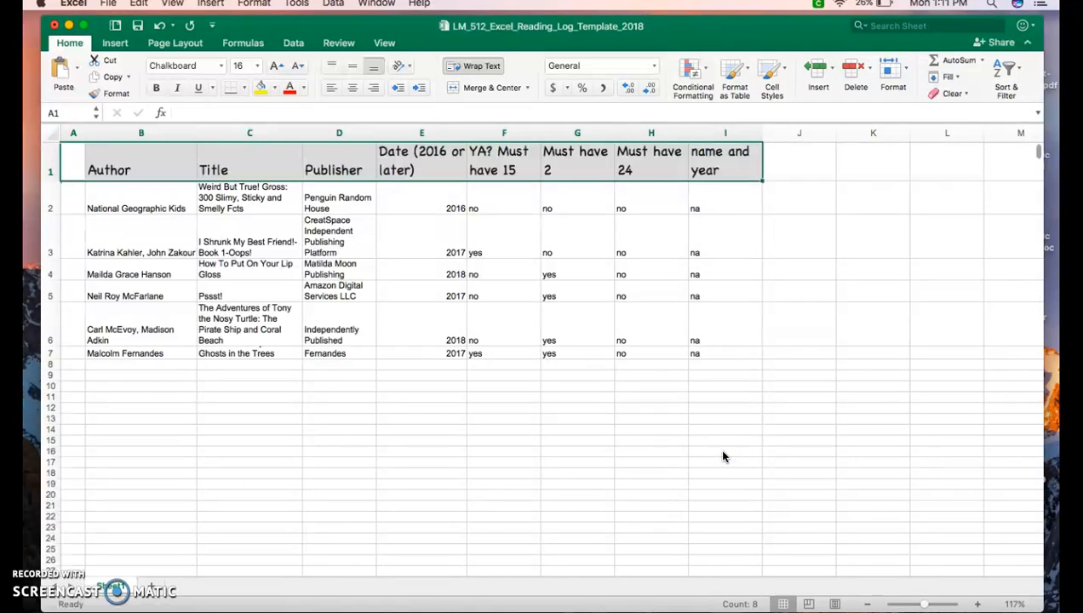
{"action": "left_click", "coordinate": [576, 447]}
{"action": "scroll", "coordinate": [576, 446], "scroll_direction": "up", "scroll_amount": 1}
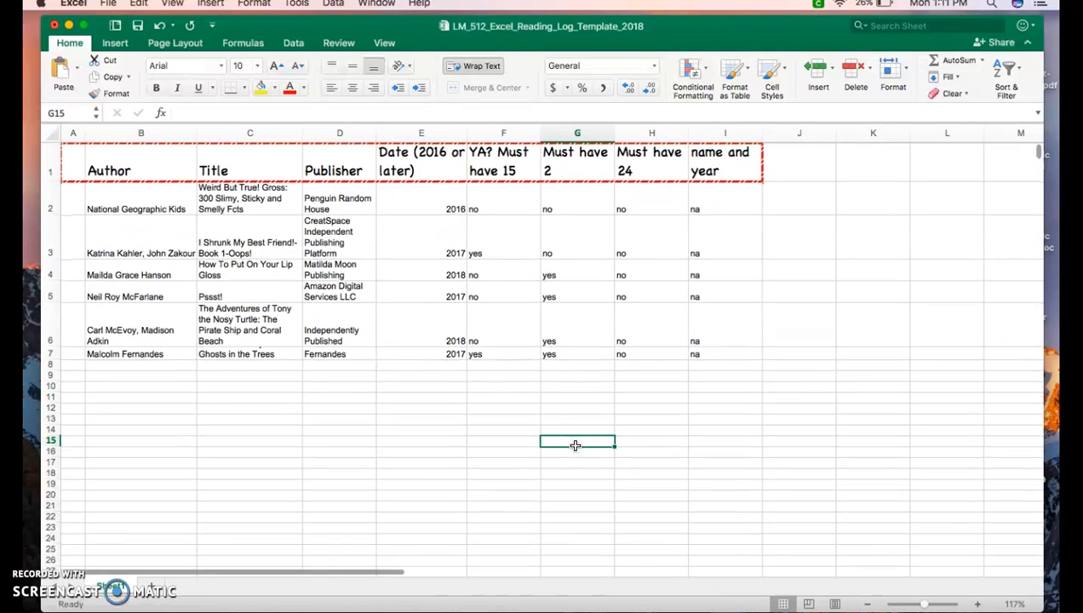
Choose the standard green as the fill background color for header cells A1:I1 in Format Cells
{"action": "left_click_drag", "start_coordinate": [72, 166], "coordinate": [740, 164]}
{"action": "left_click", "coordinate": [255, 4]}
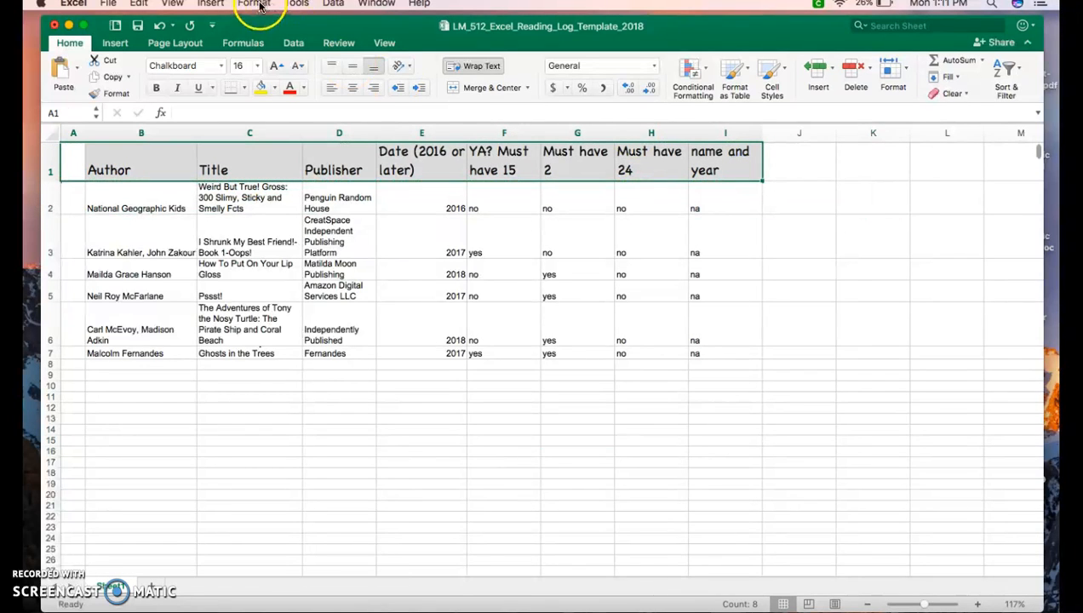
{"action": "left_click", "coordinate": [259, 20]}
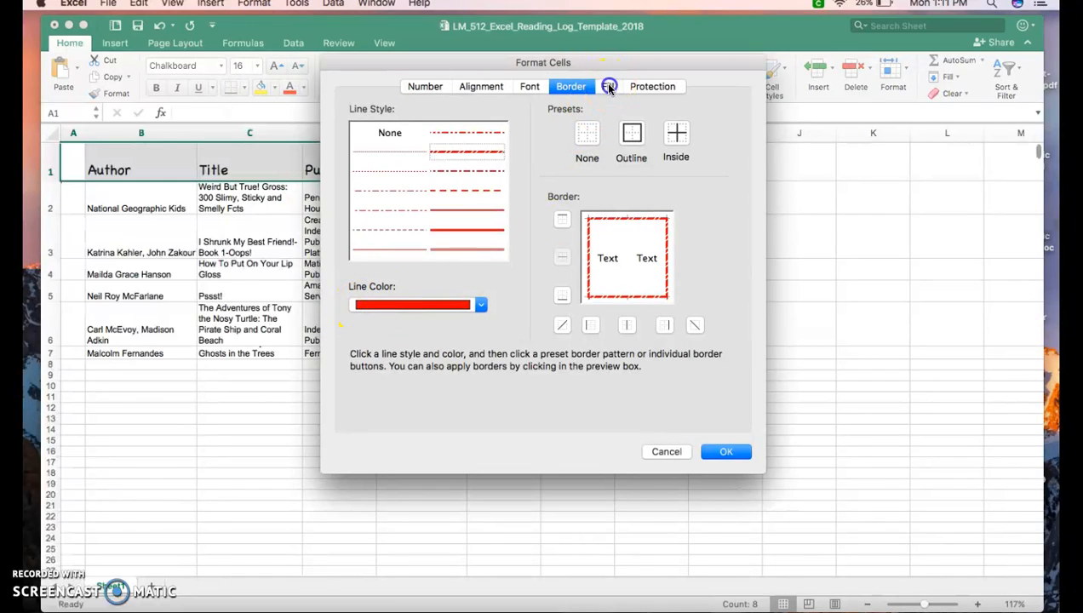
{"action": "left_click", "coordinate": [610, 87]}
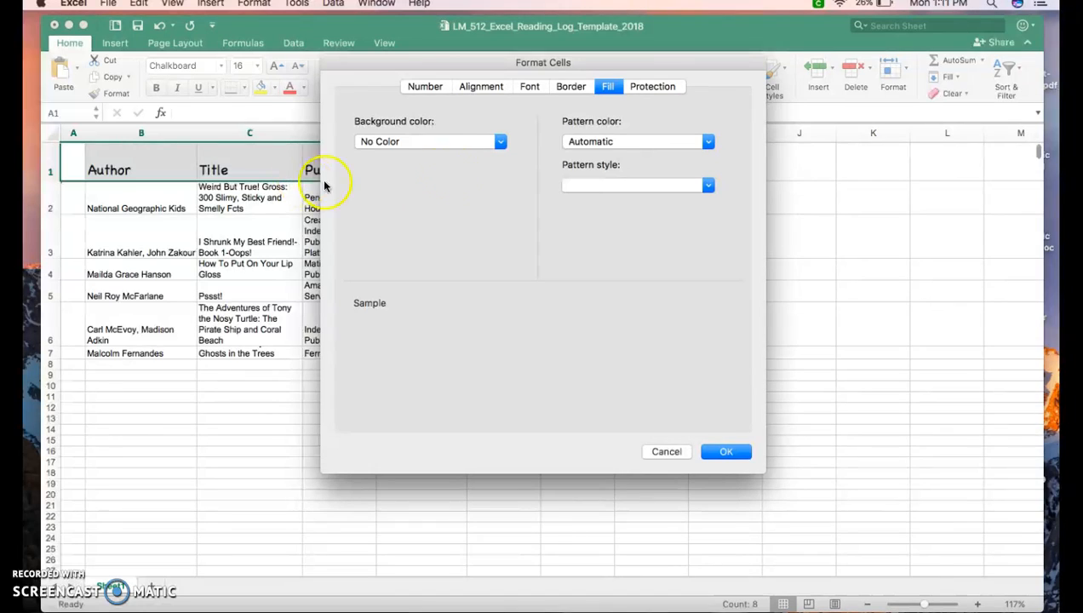
{"action": "left_click", "coordinate": [501, 143]}
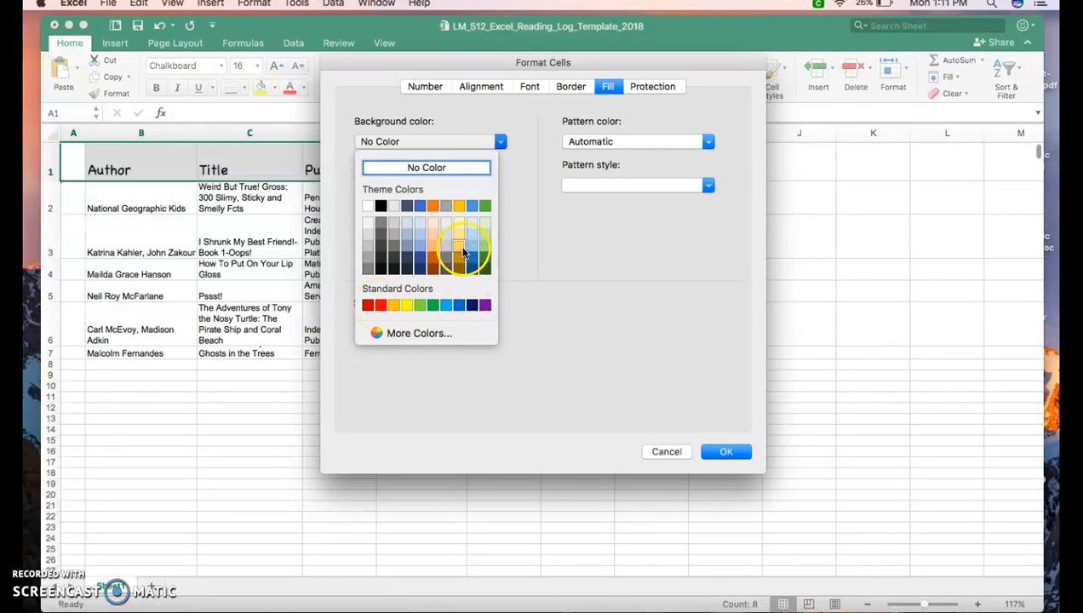
{"action": "left_click", "coordinate": [433, 306]}
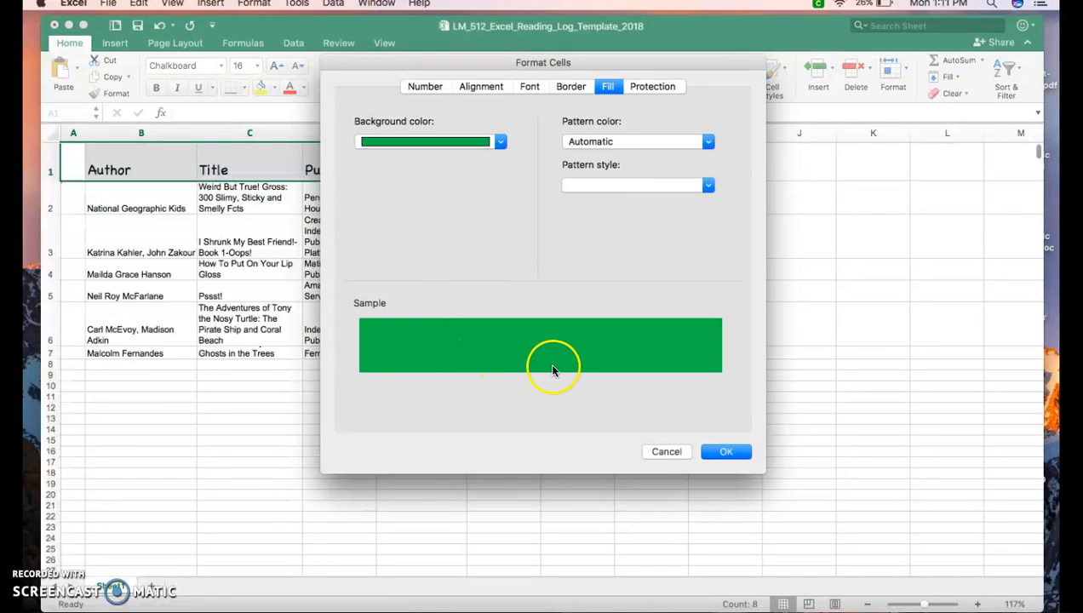
Add a yellow vertical-stripe pattern to the header cells' green fill and apply the formatting
{"action": "left_click", "coordinate": [622, 145]}
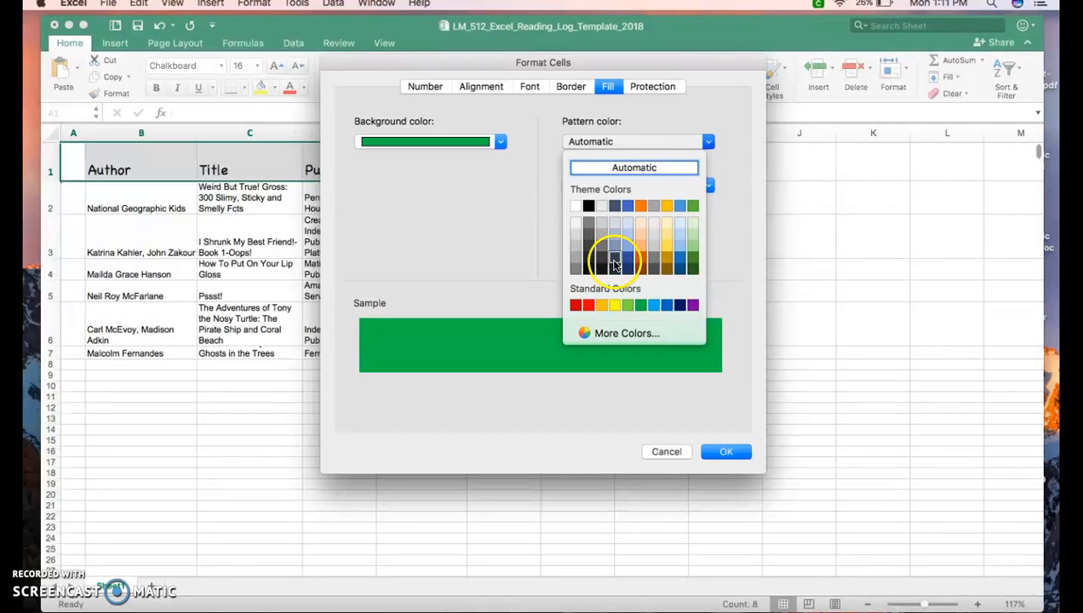
{"action": "left_click", "coordinate": [614, 306]}
{"action": "left_click", "coordinate": [708, 186]}
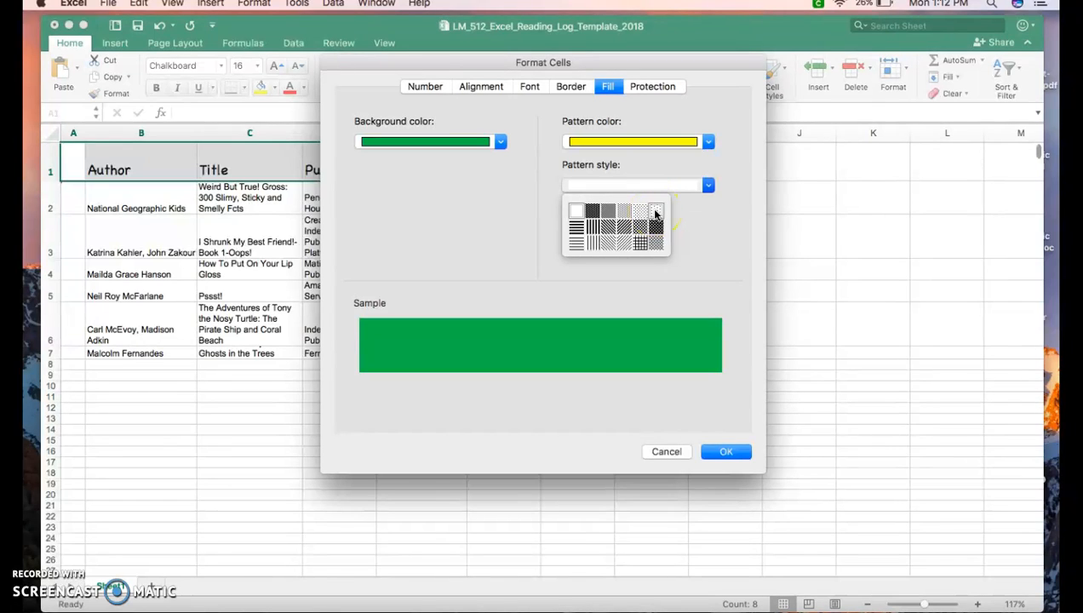
{"action": "left_click", "coordinate": [594, 227]}
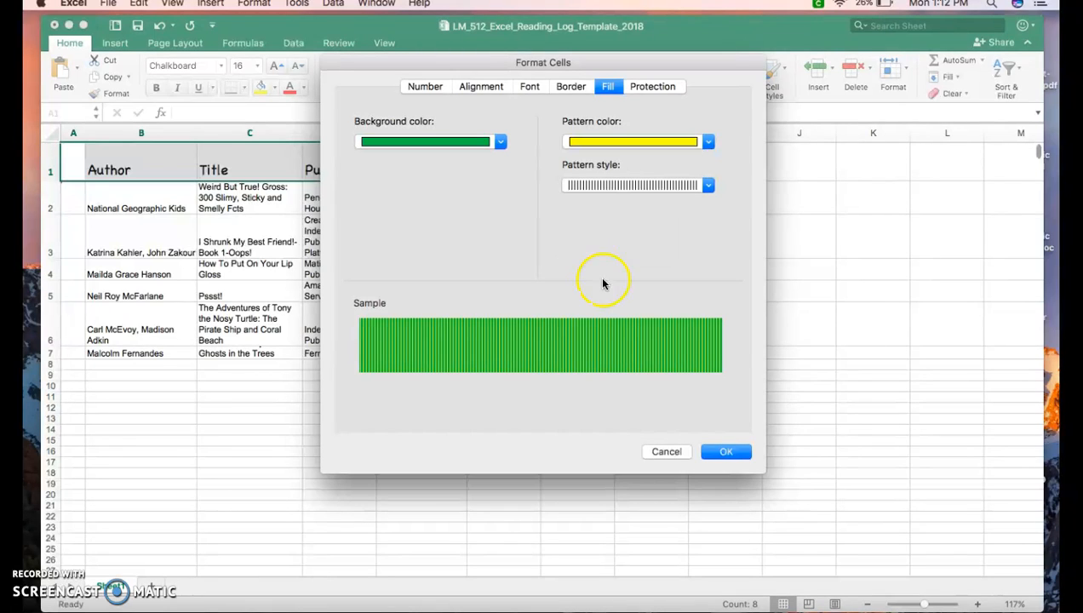
{"action": "left_click", "coordinate": [724, 453]}
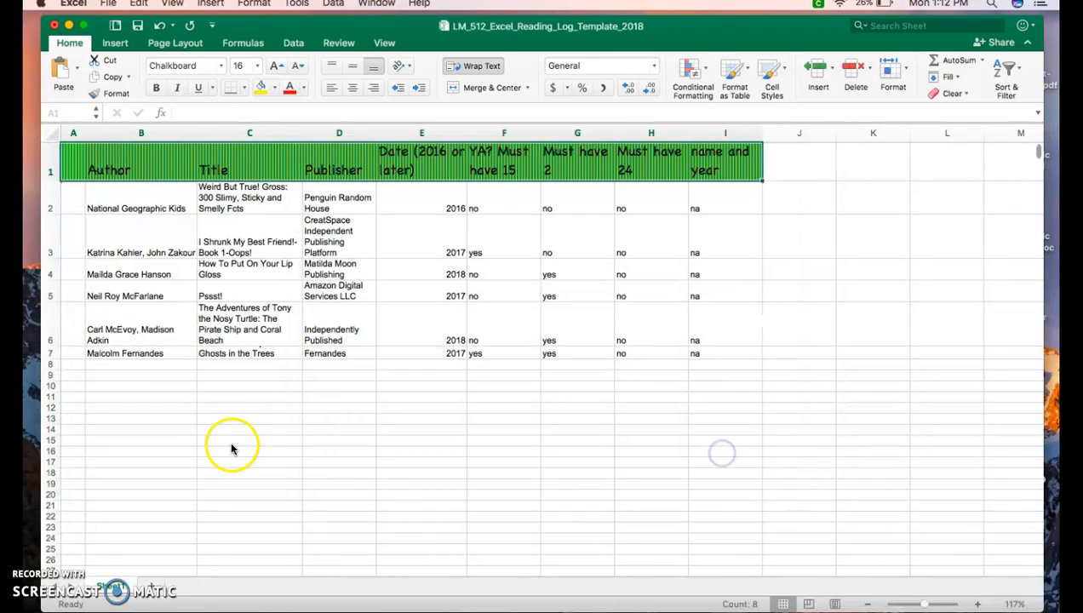
{"action": "left_click", "coordinate": [410, 418]}
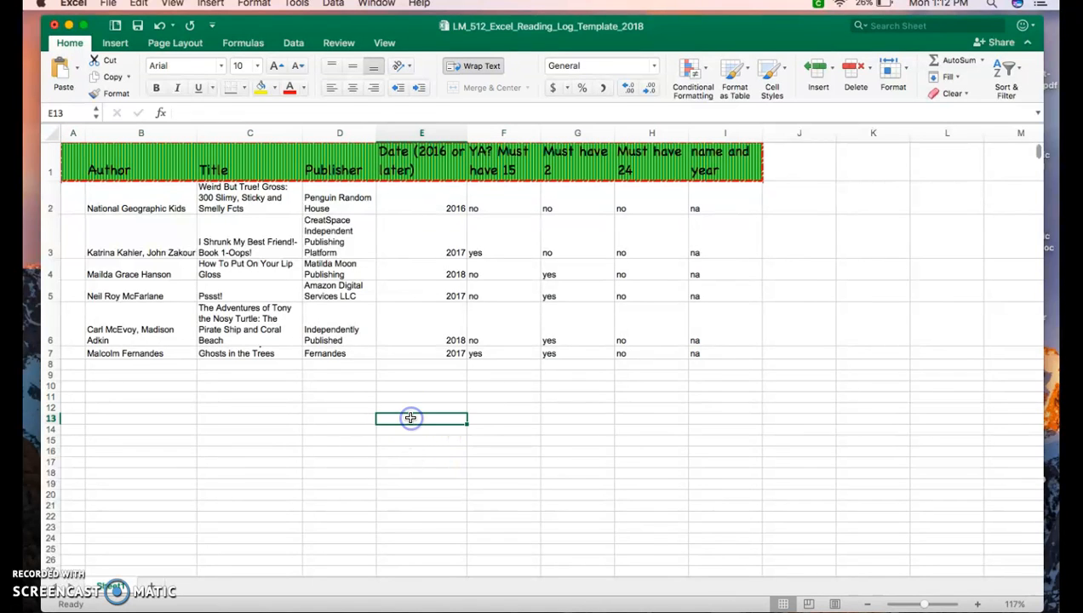